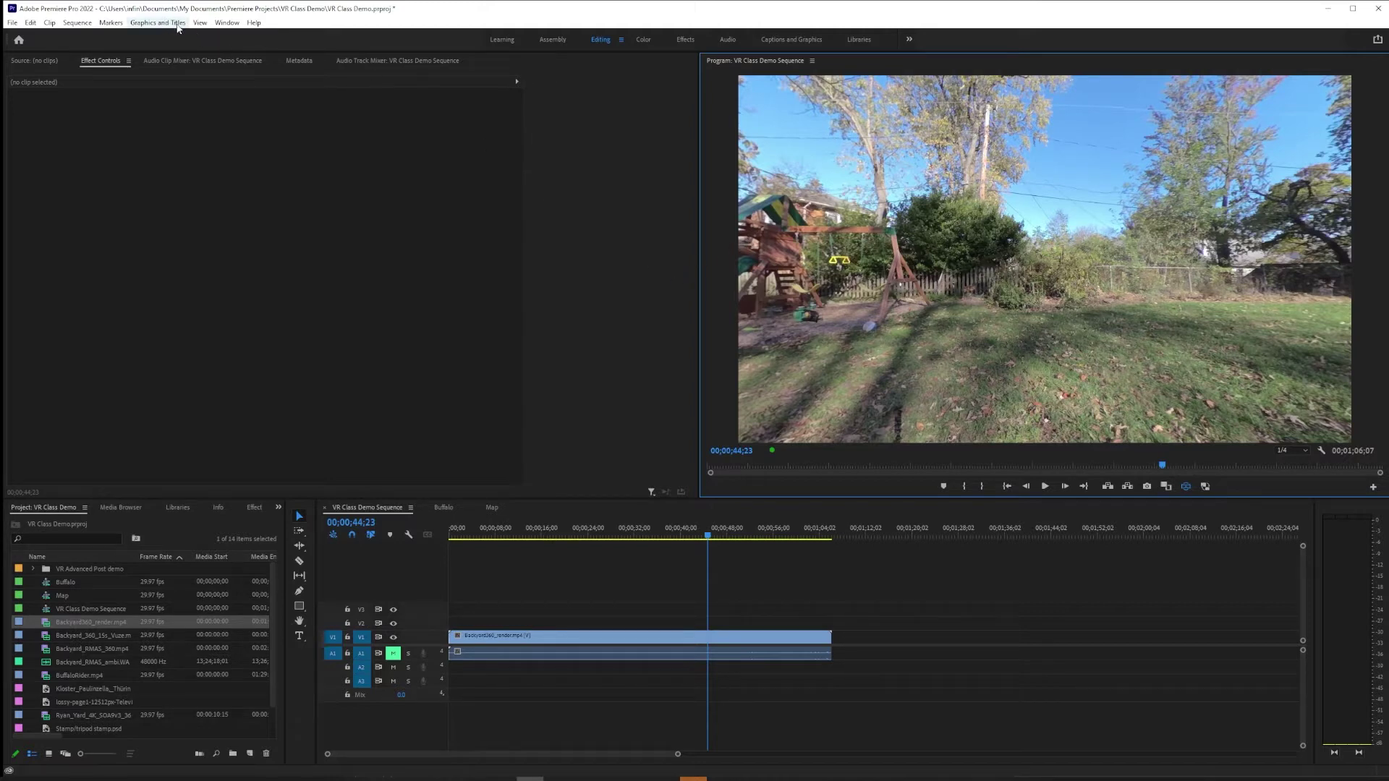
Step: Add a new horizontal text layer above the backyard 360 clip and move the playhead onto it at 00;00;46;12
click(159, 26)
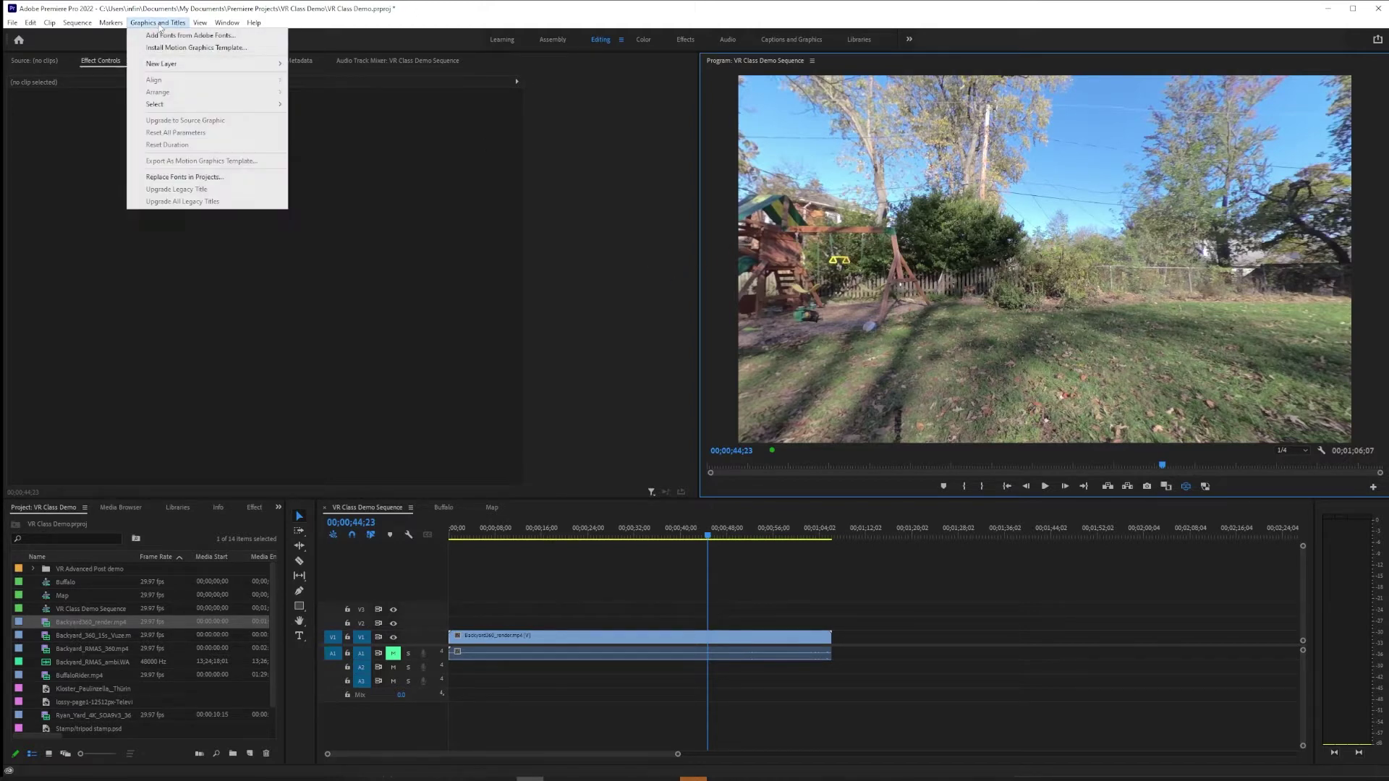
mouse_move(196, 65)
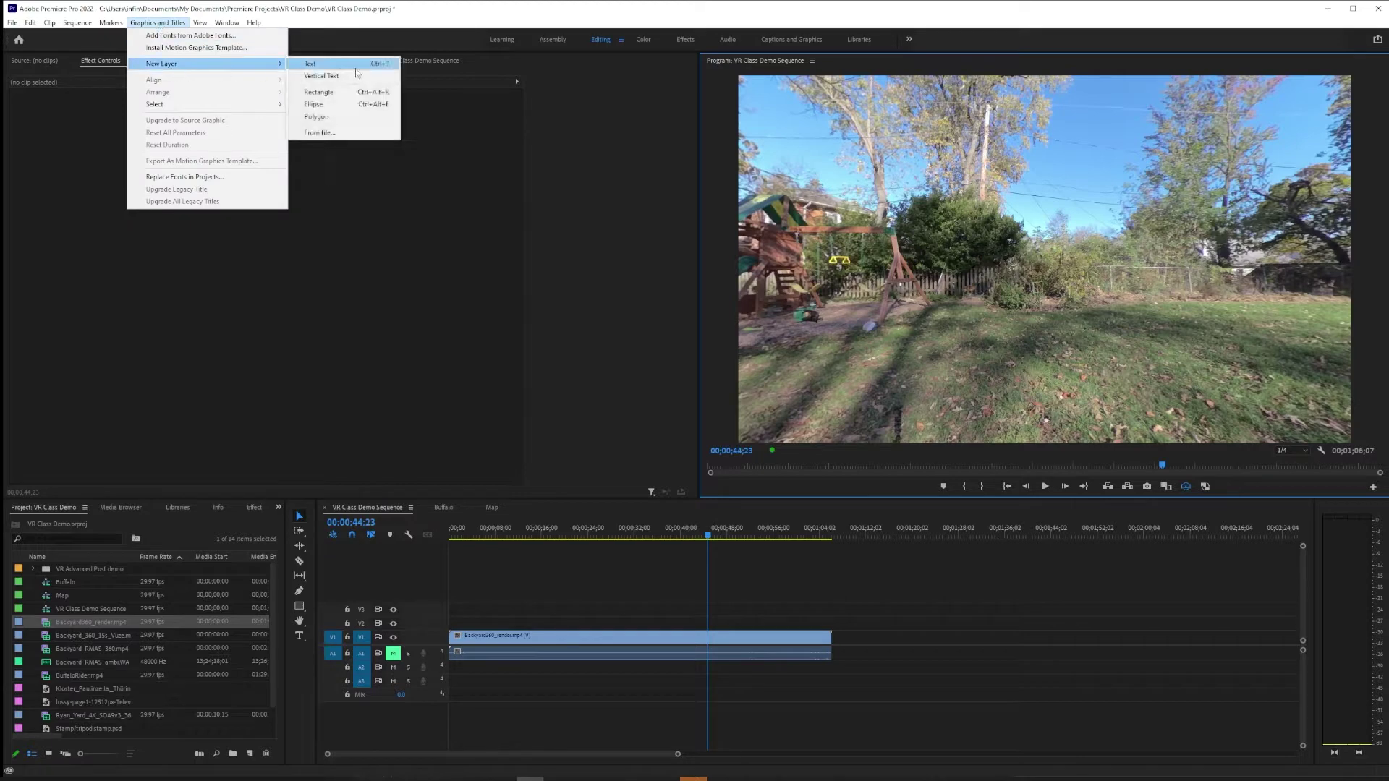
click(343, 65)
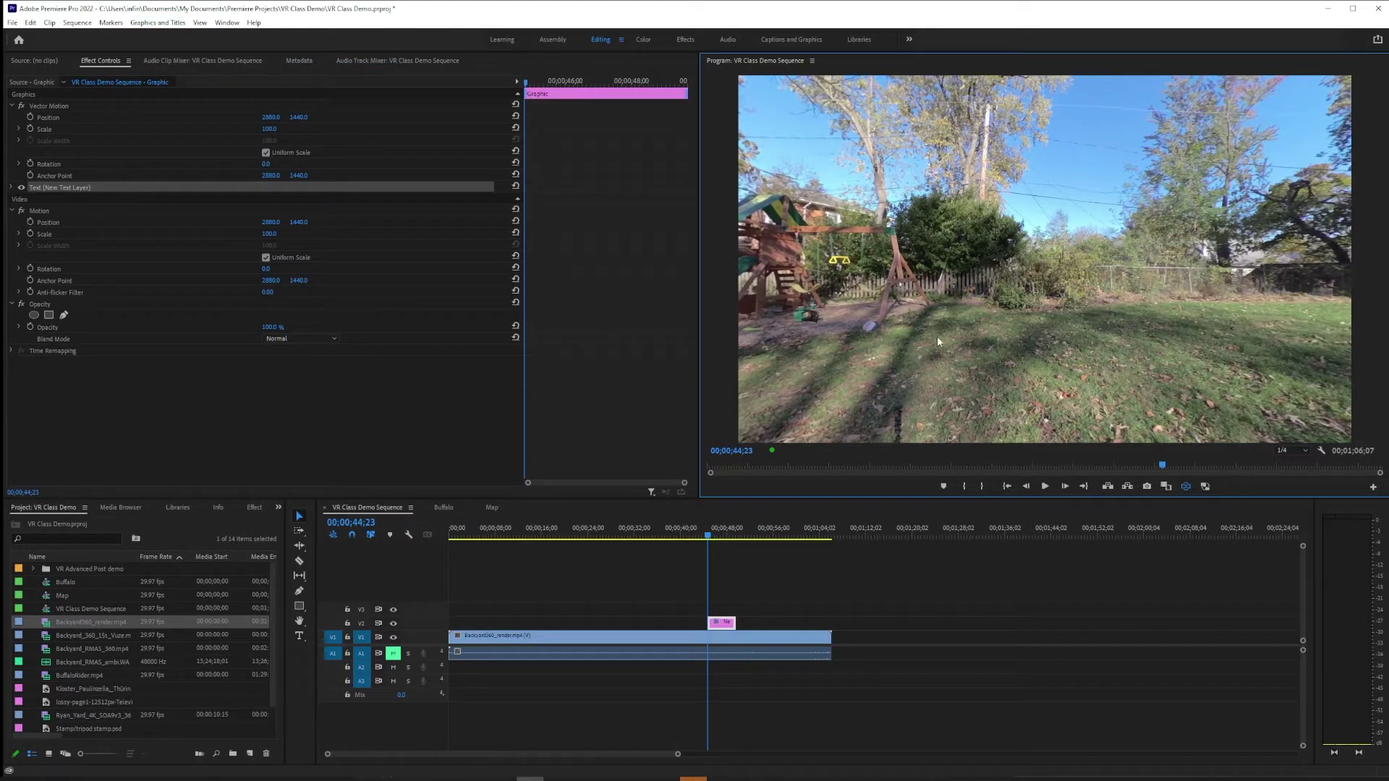
drag(841, 322, 1210, 318)
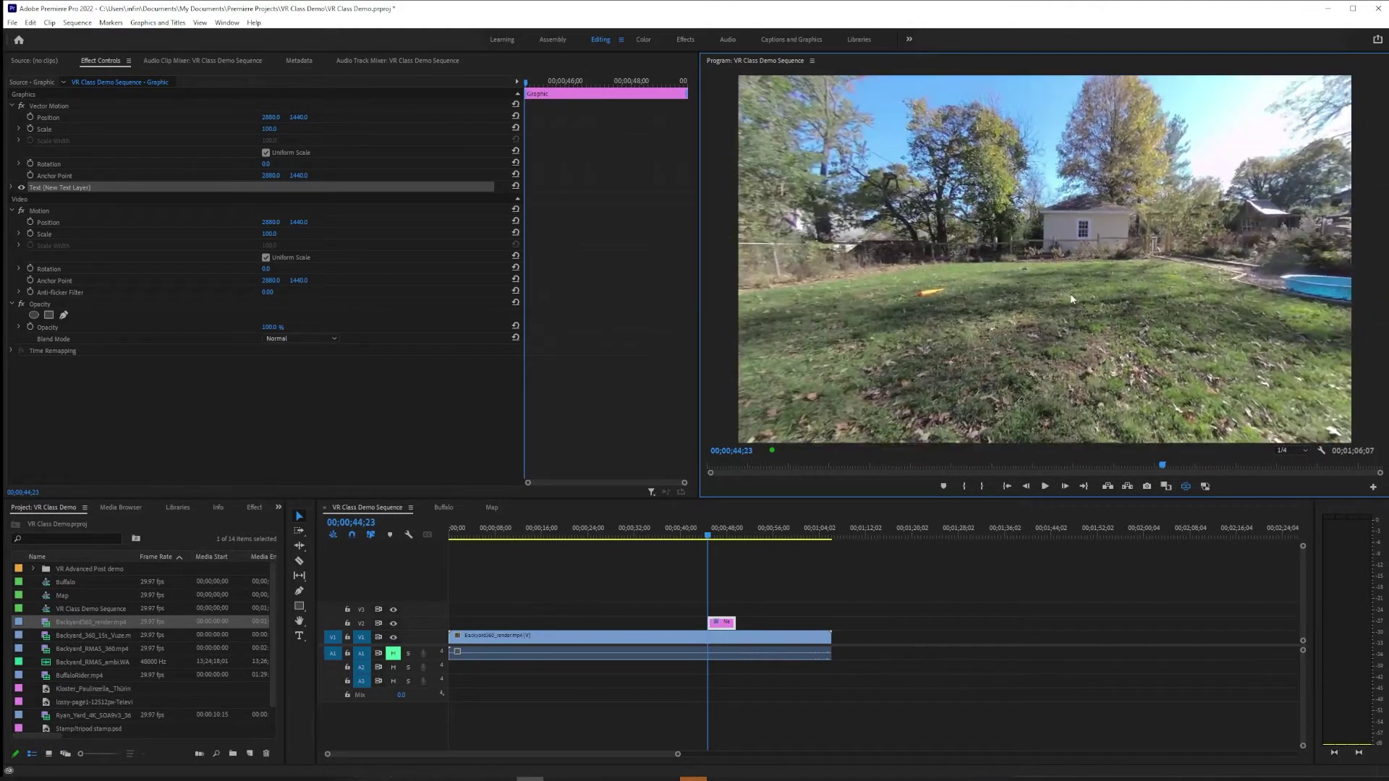
click(719, 535)
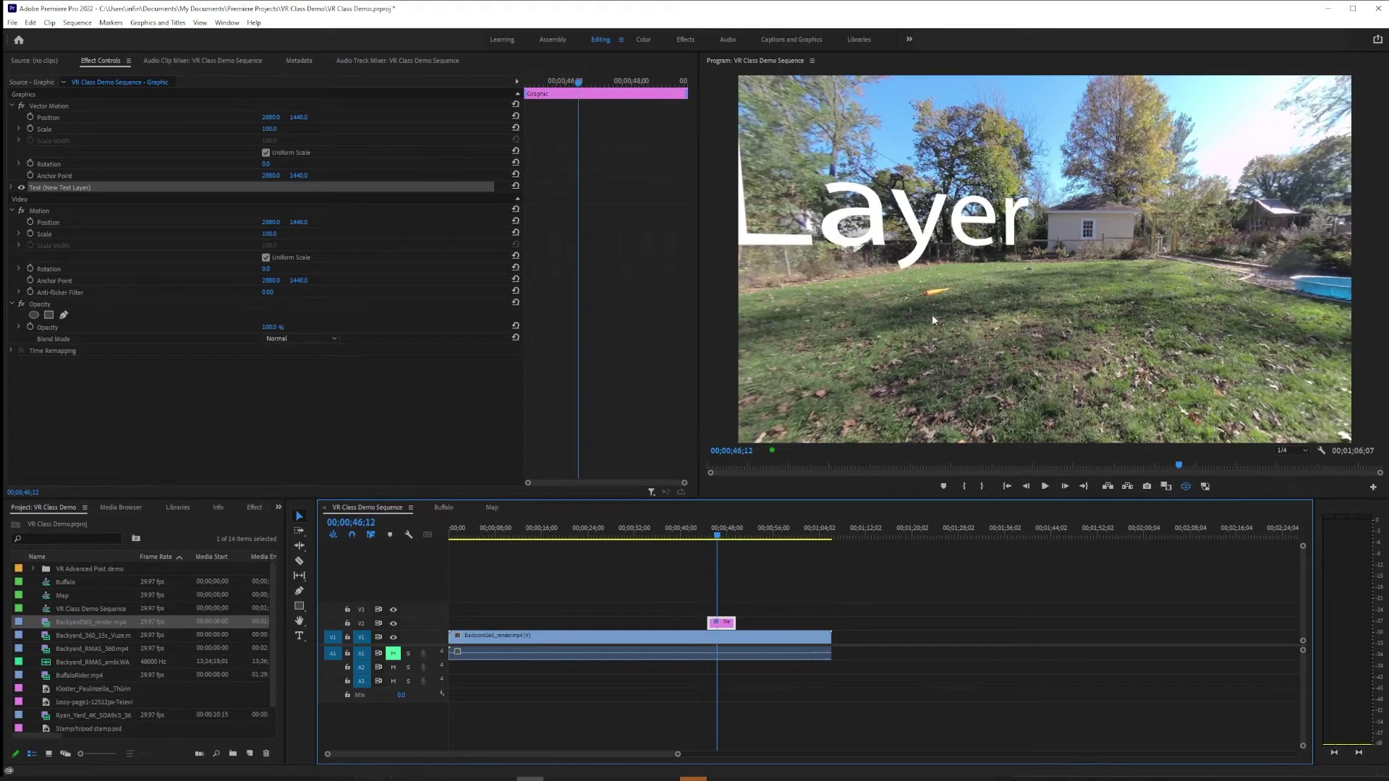
Step: Look around the 360 view to examine how the new text layer wraps and distorts across the scene
drag(932, 314, 1056, 342)
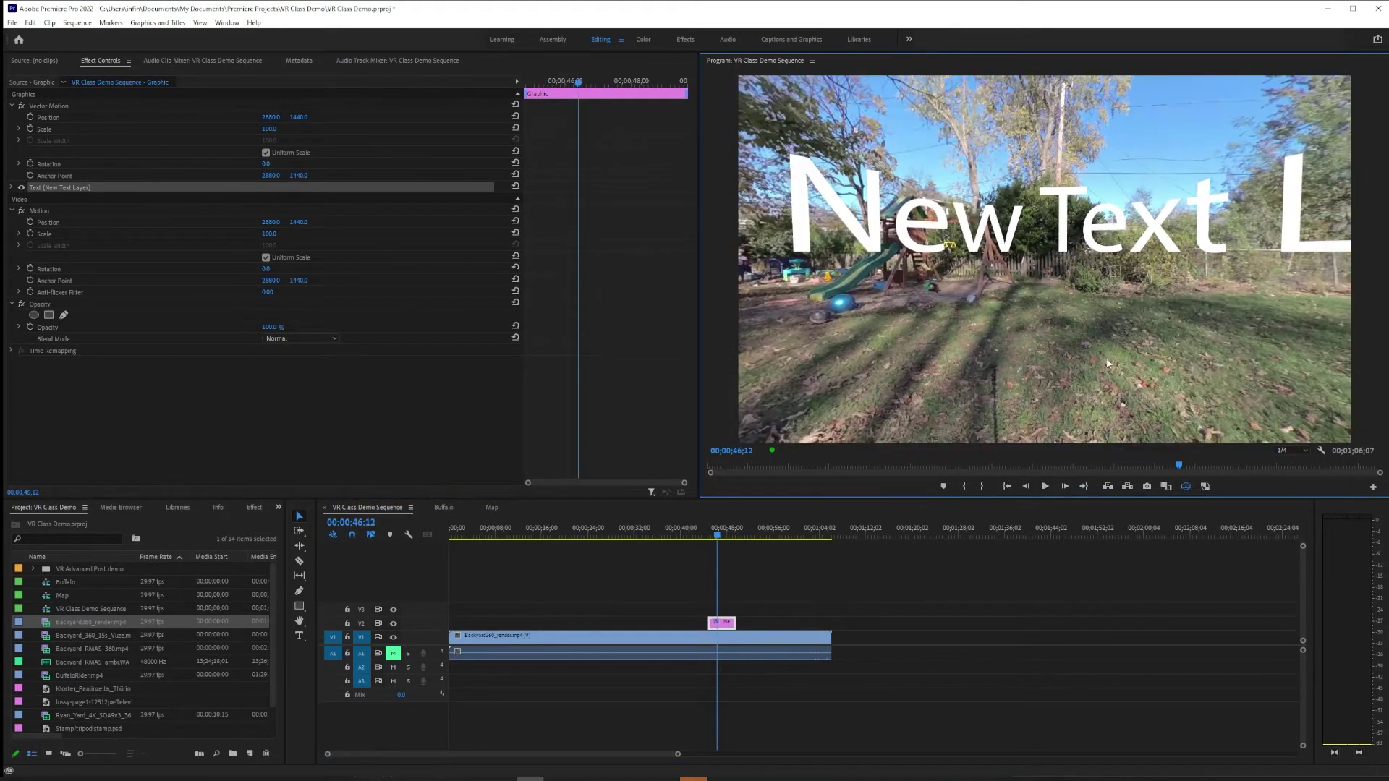
drag(1222, 325, 1092, 324)
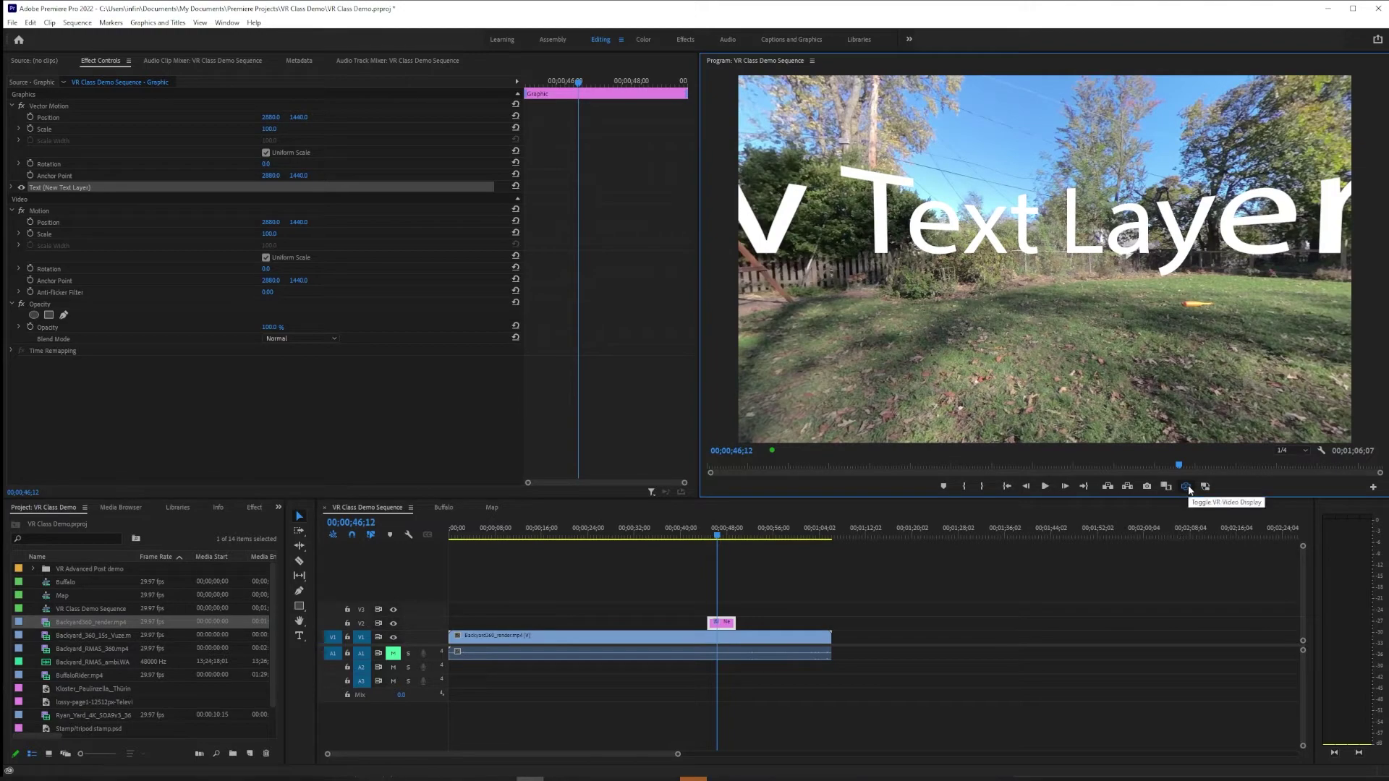
drag(947, 304, 1077, 306)
drag(897, 297, 1175, 301)
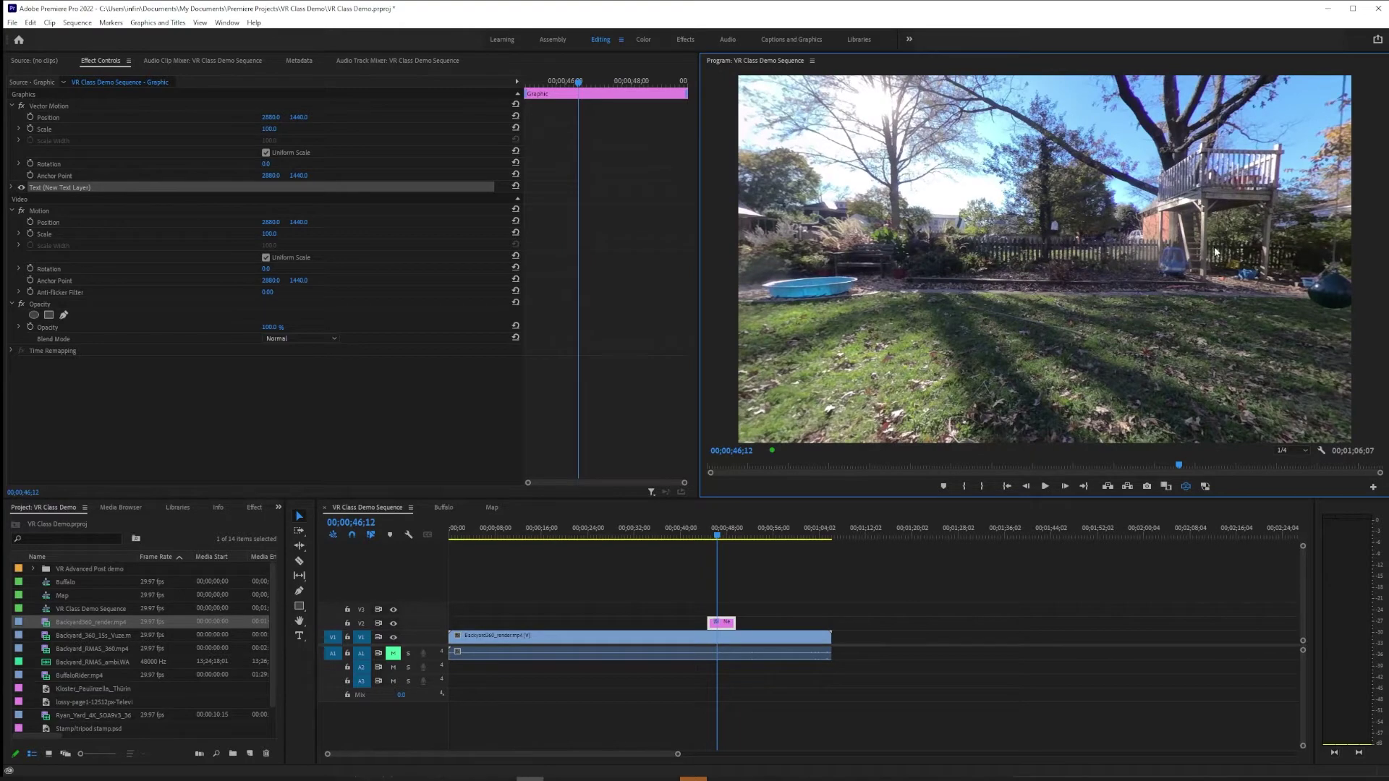
drag(1208, 242, 1101, 255)
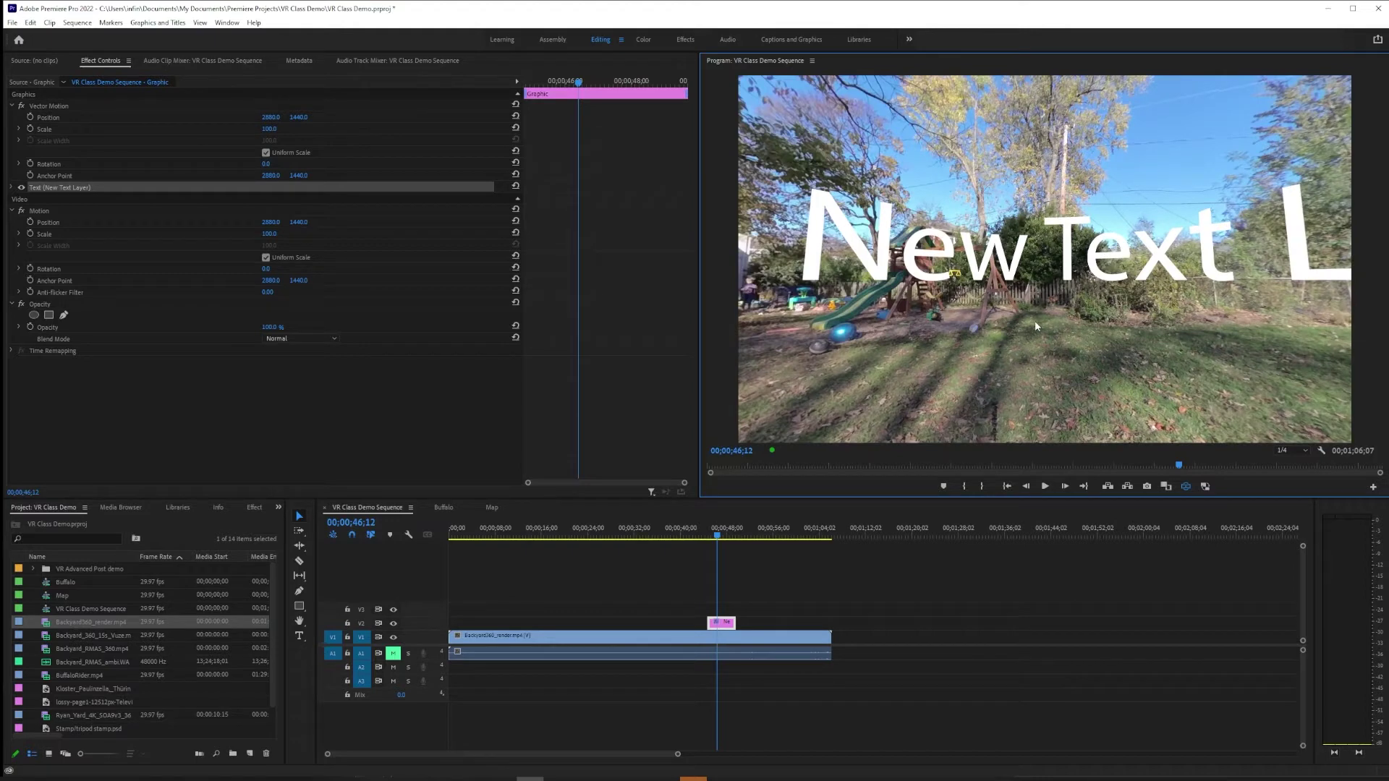
drag(1054, 329, 1019, 301)
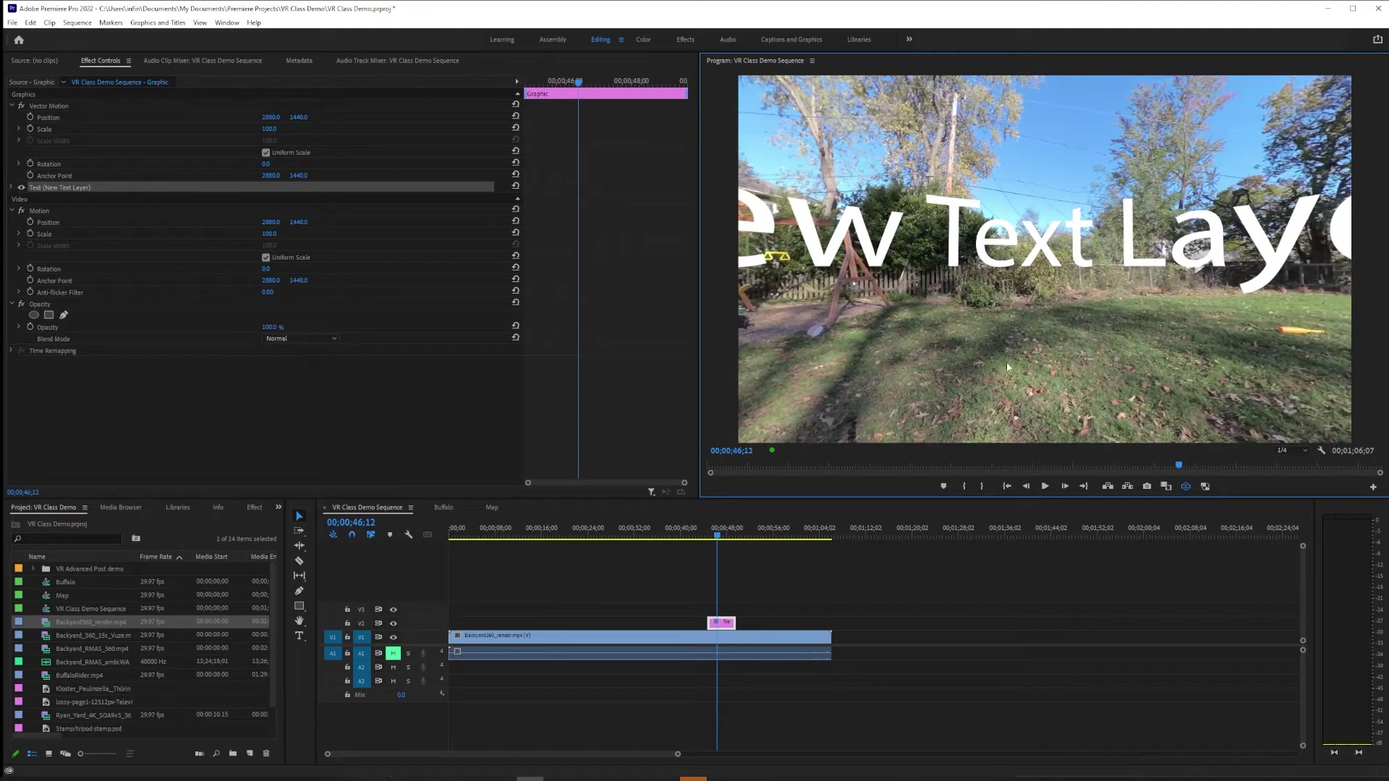
drag(1007, 367, 1161, 359)
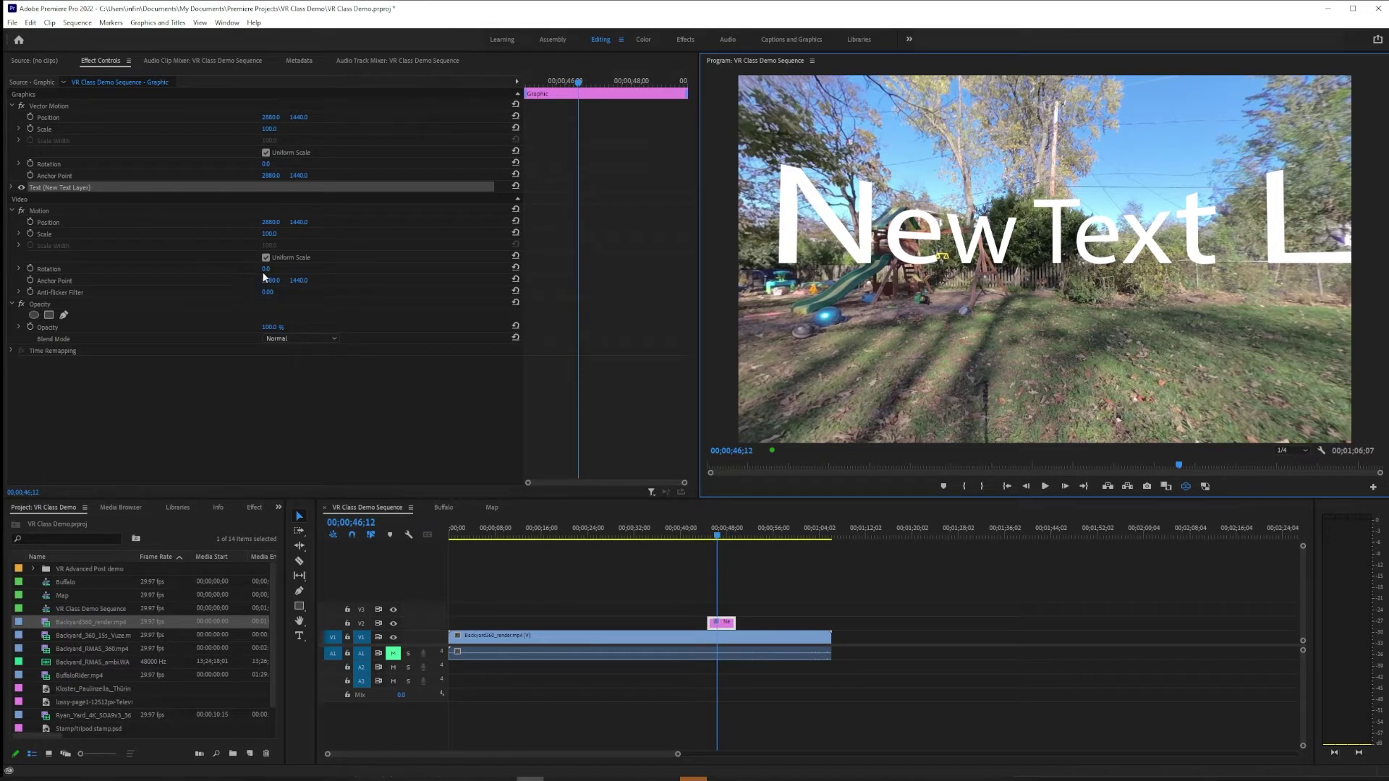
drag(1015, 306, 981, 292)
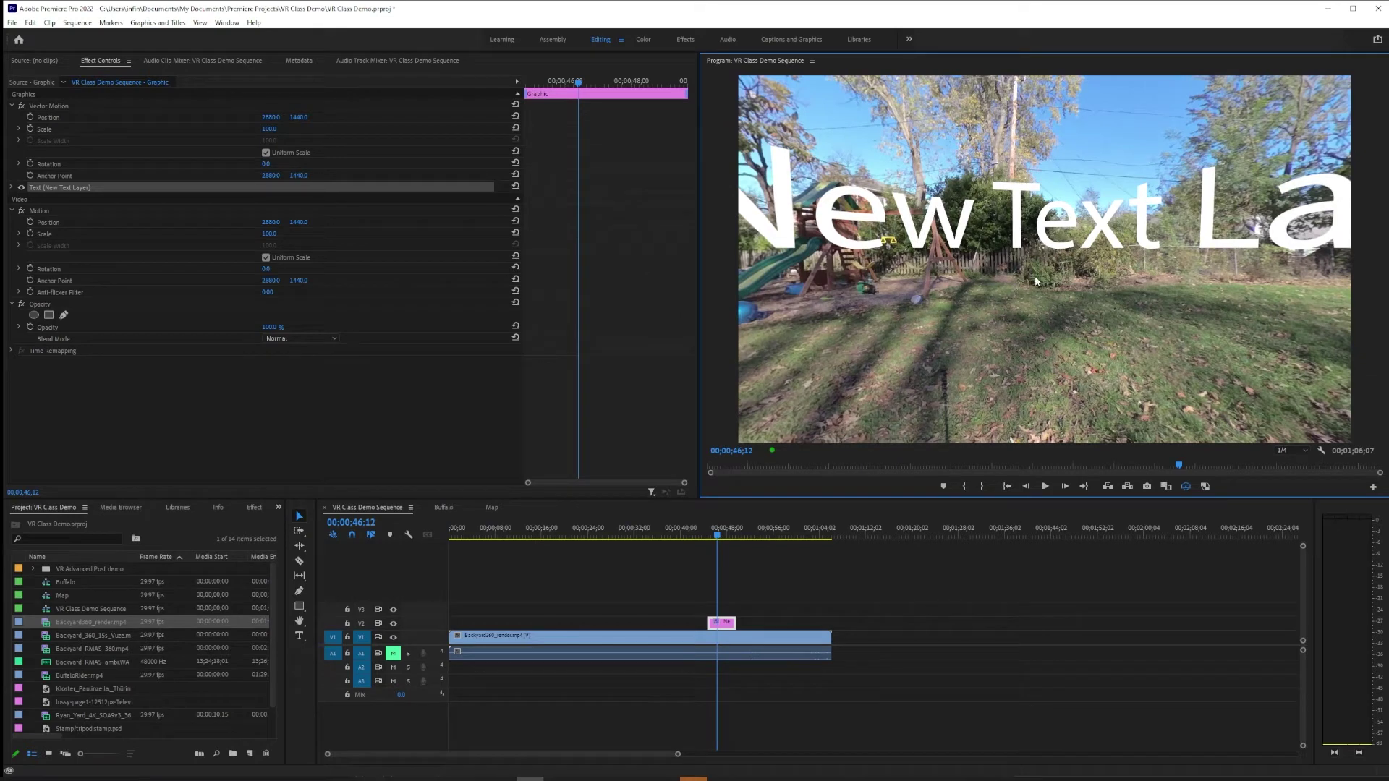
drag(1036, 337, 1062, 327)
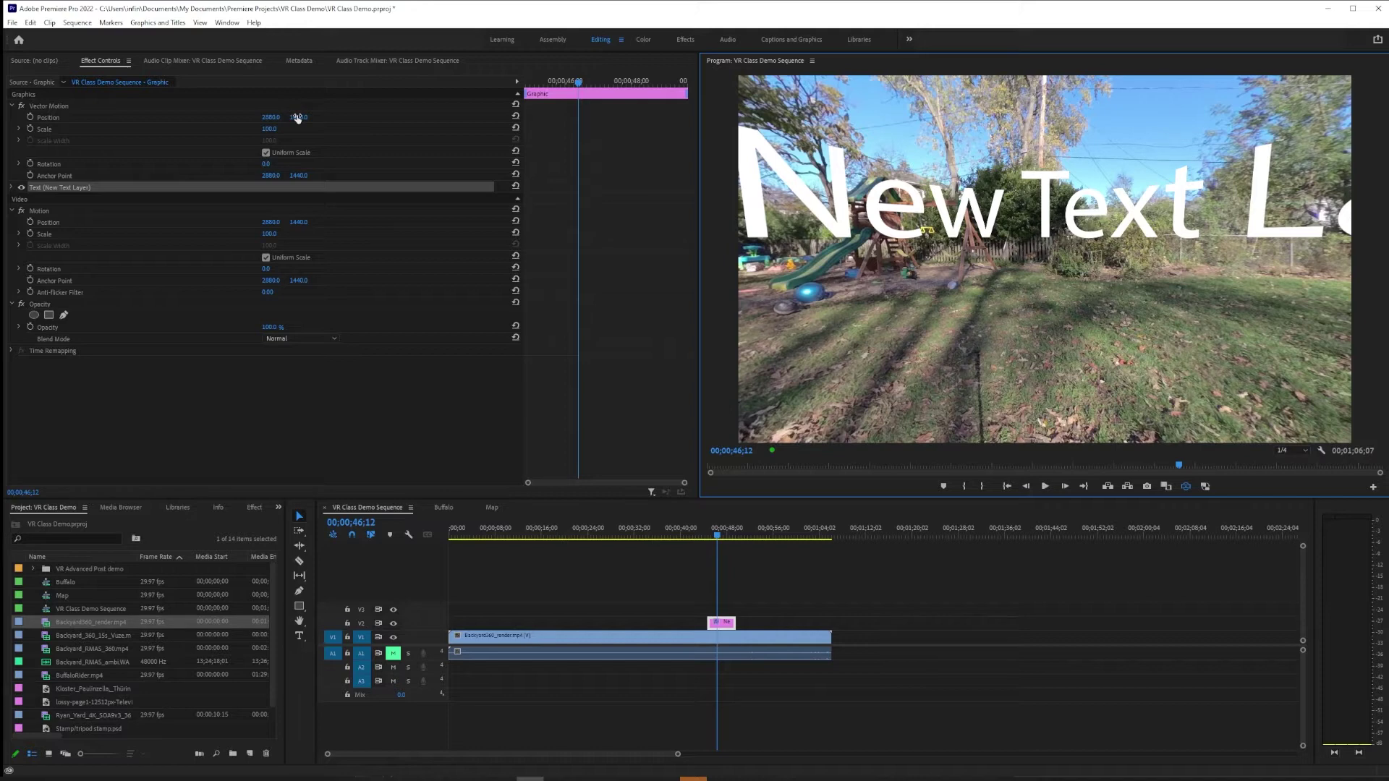
Step: Try shifting the text layer down toward the ground and partway back up with its Vector Motion vertical position
drag(297, 118, 381, 118)
drag(1044, 373, 1026, 152)
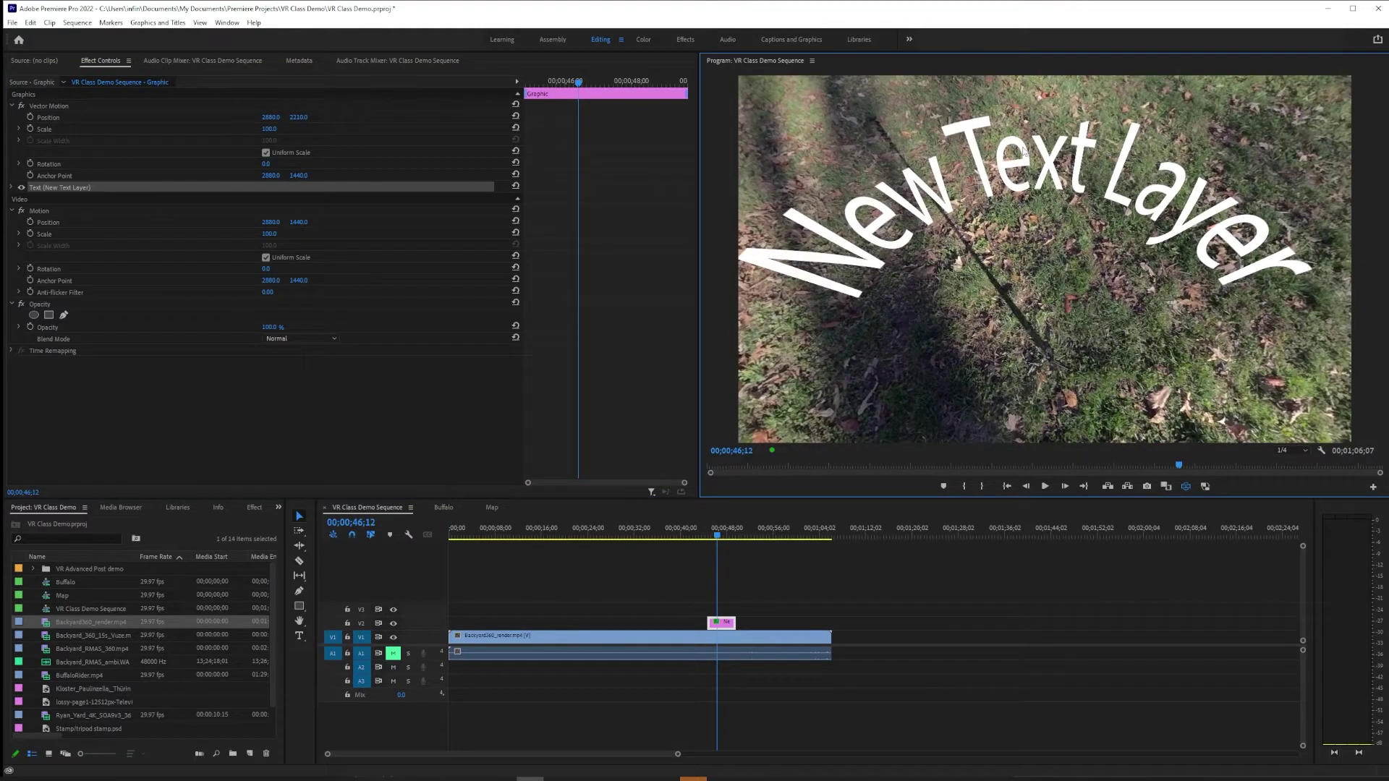
click(298, 120)
drag(295, 119, 980, 120)
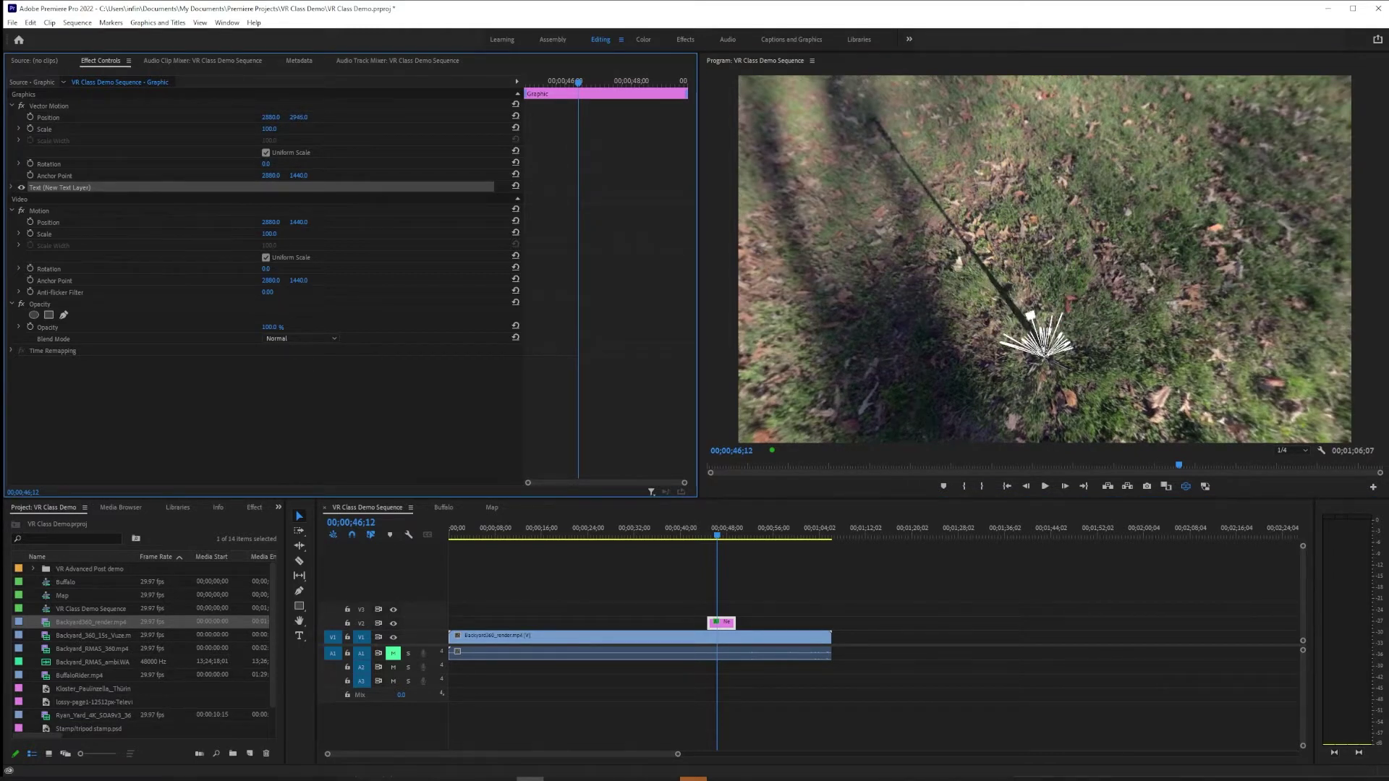
drag(828, 121, 358, 109)
drag(1042, 362, 948, 206)
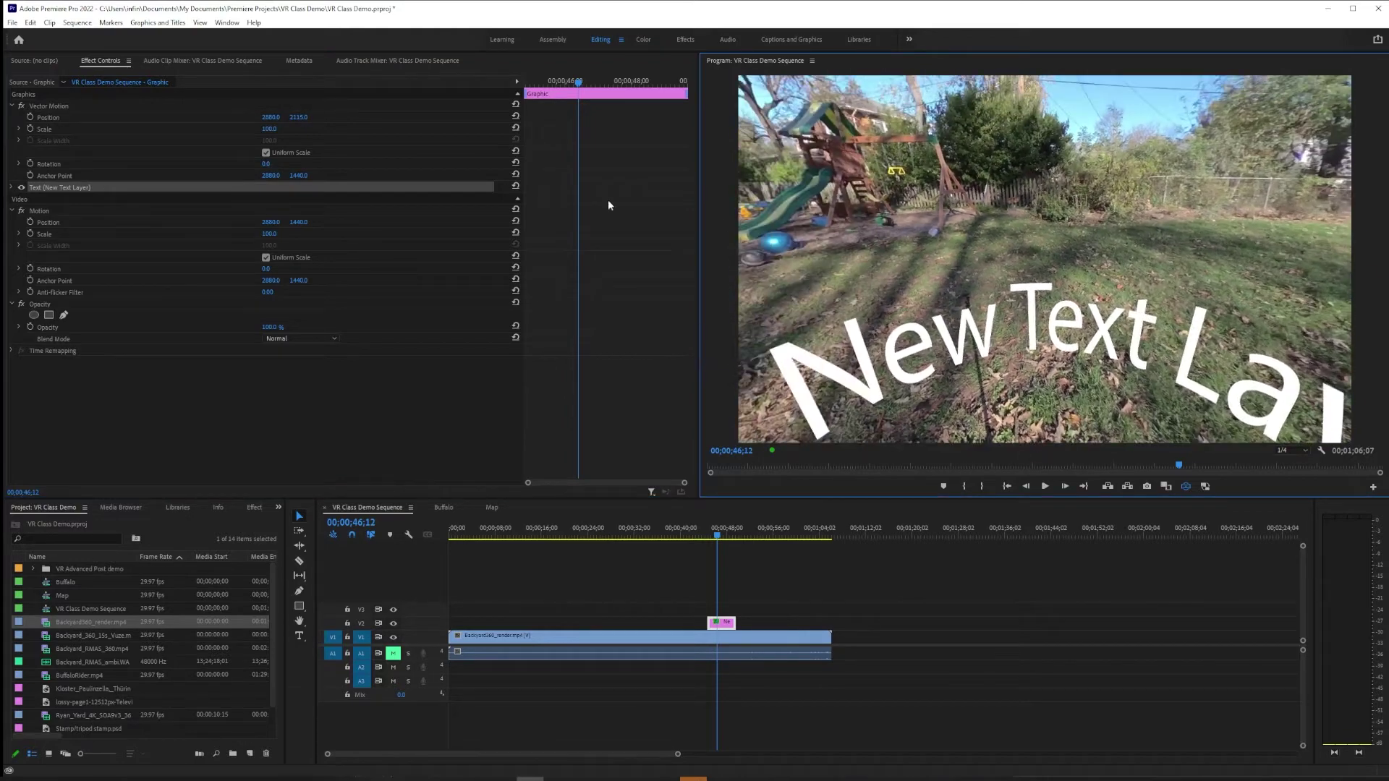
drag(303, 120, 386, 93)
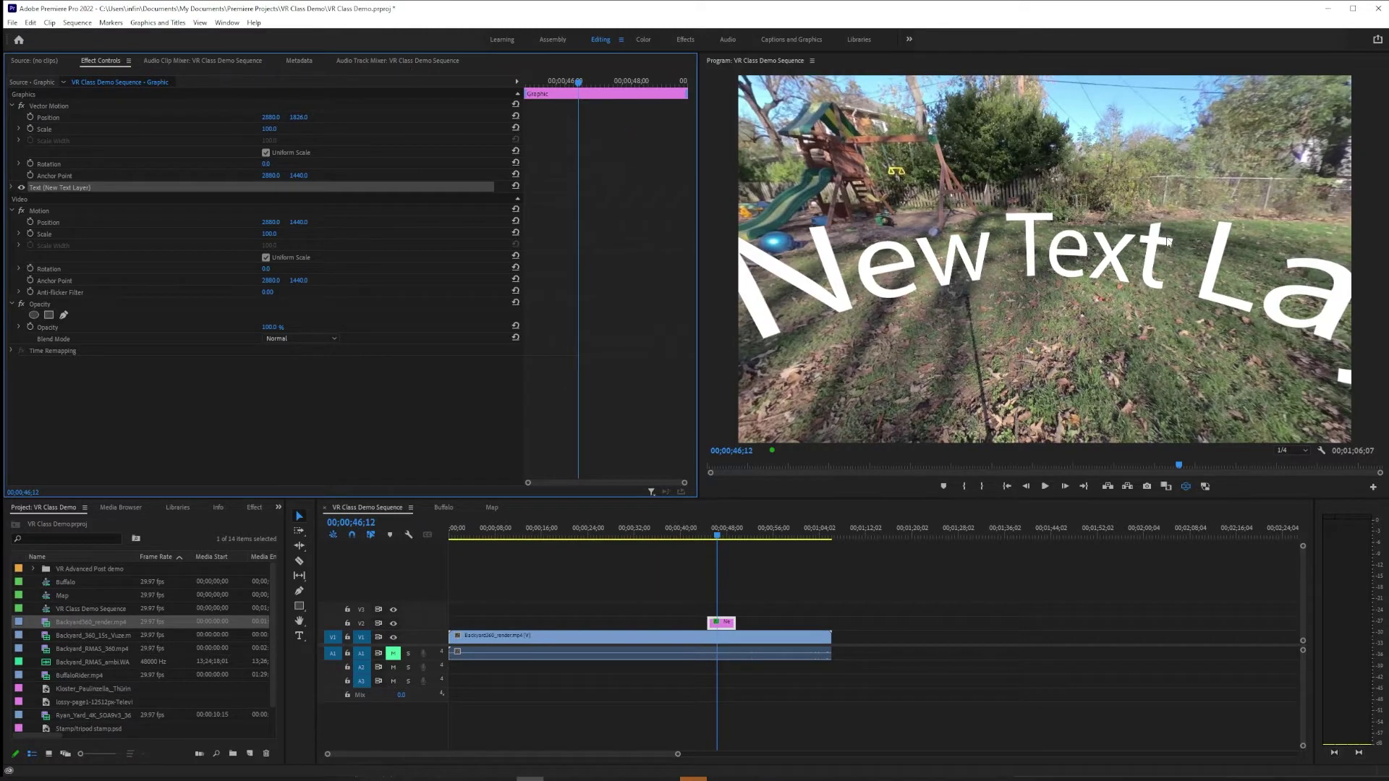
Step: Undo the vertical position changes made to the text layer
key(ctrl+z)
key(ctrl+z)
key(ctrl+z)
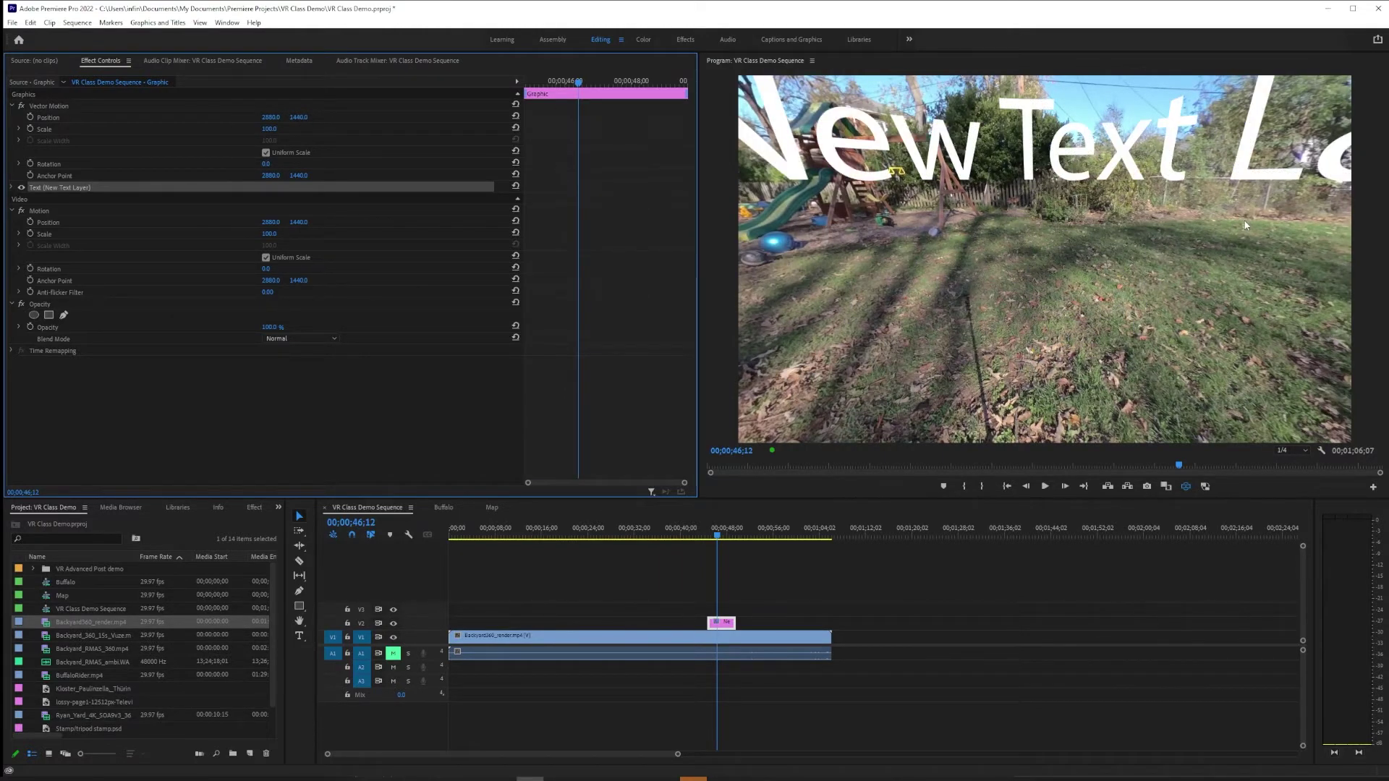
Step: Turn off the VR video display so the Program monitor shows the flat equirectangular frame
drag(1246, 226, 1074, 278)
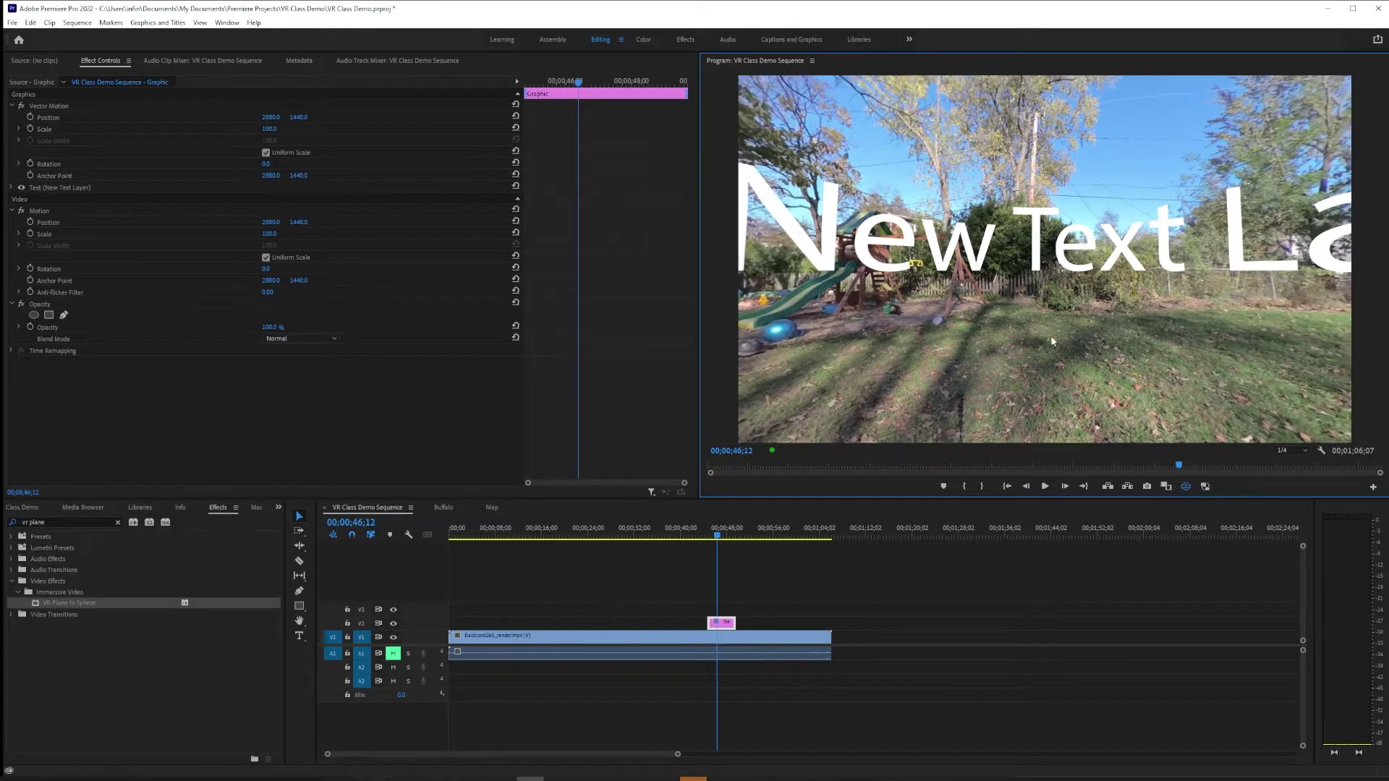
drag(1051, 342, 1084, 323)
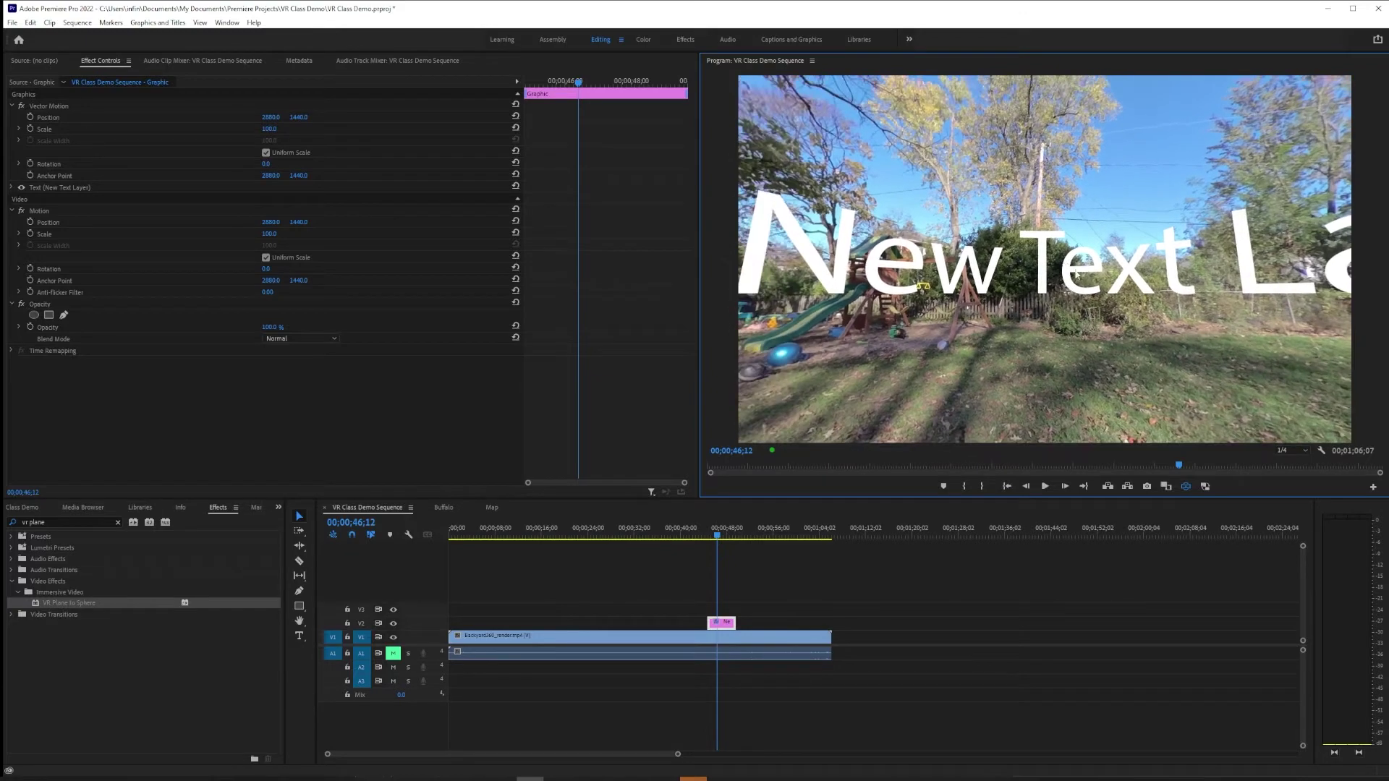
drag(1145, 284, 1101, 296)
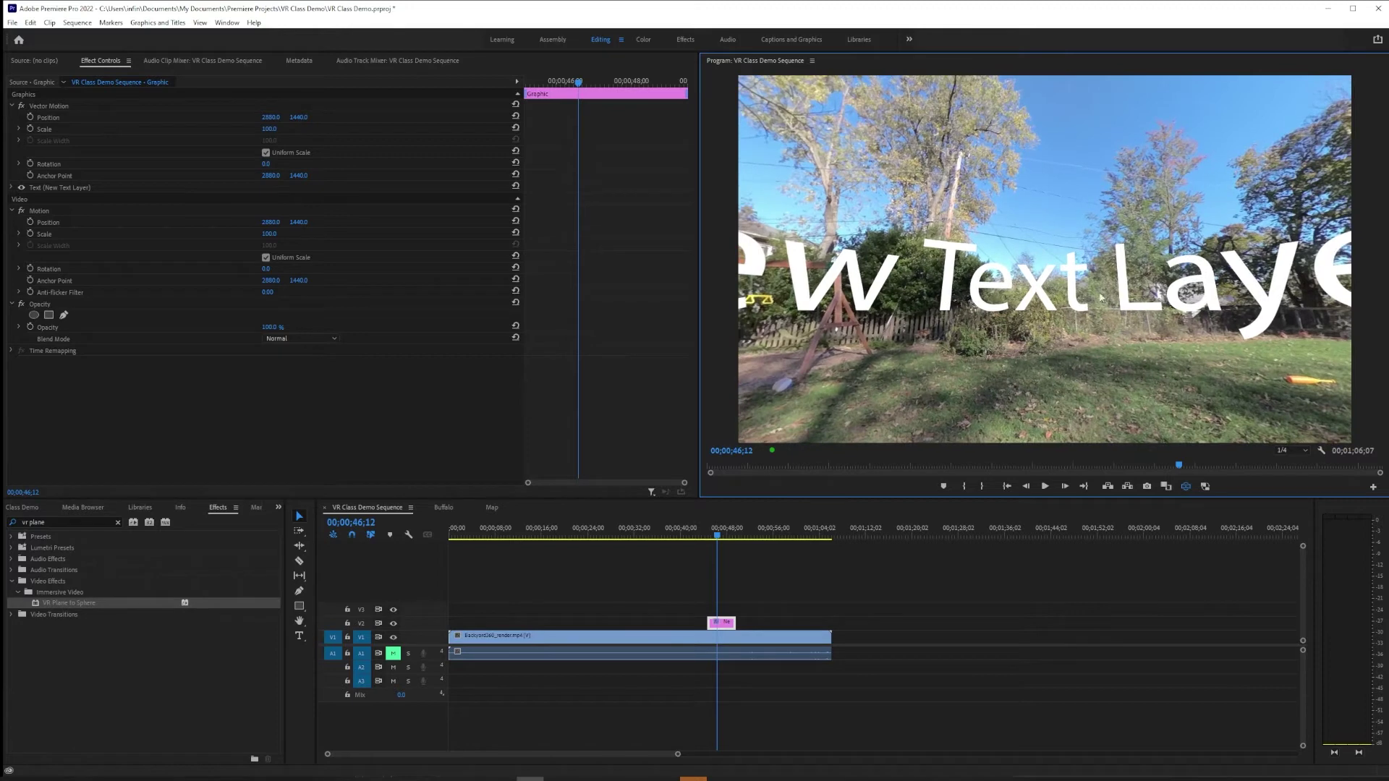
click(1186, 486)
Step: Replace the text layer's wording with "Movie Title 2: The Sequel"
click(1144, 245)
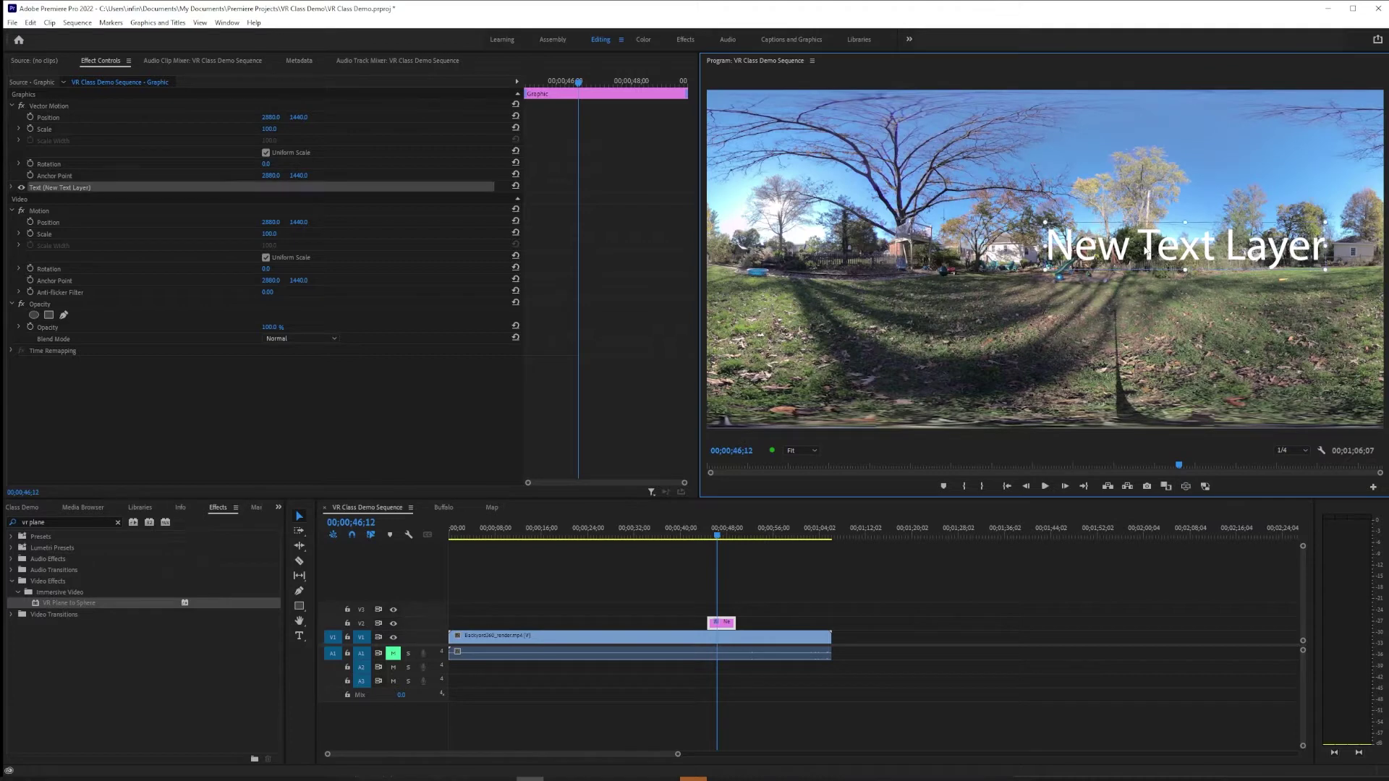
double_click(1144, 244)
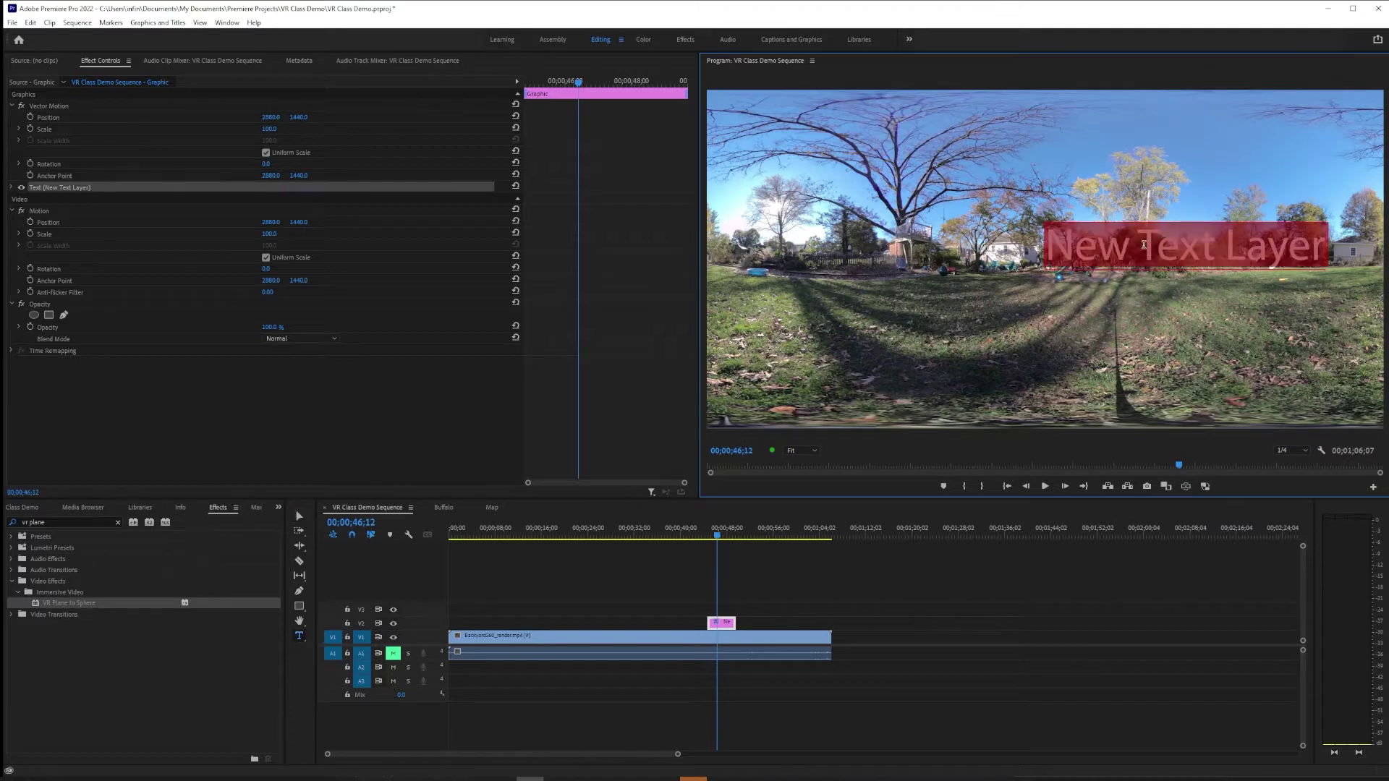
click(1140, 310)
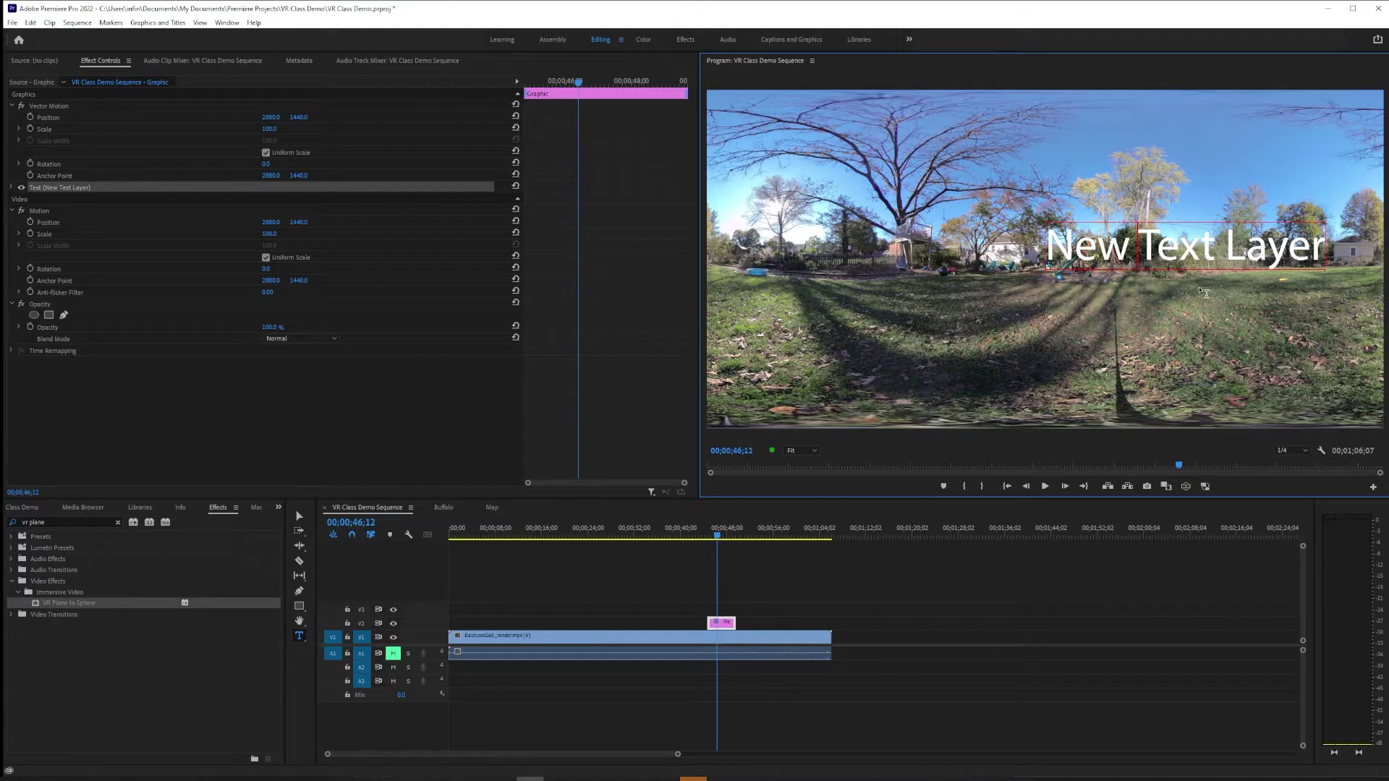
key(ctrl+a)
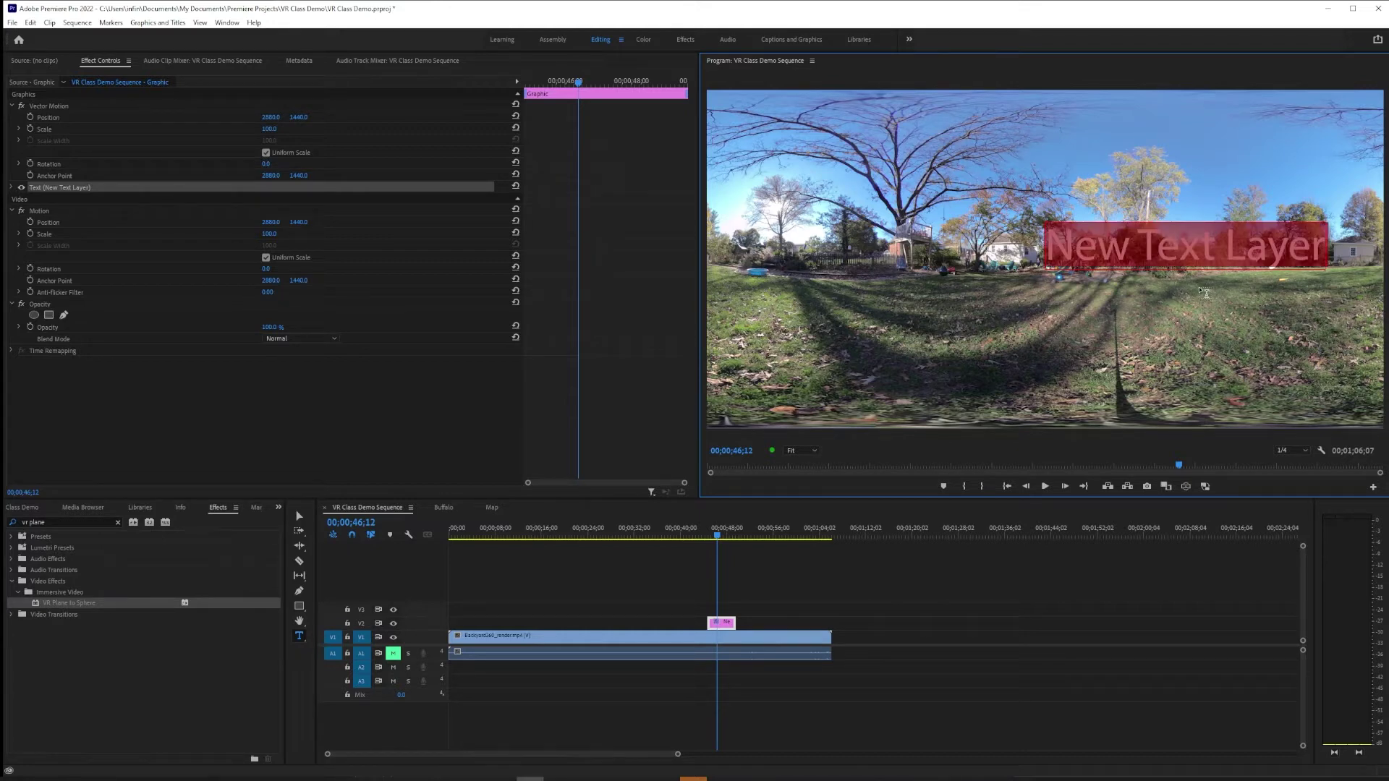
text(Movie Til)
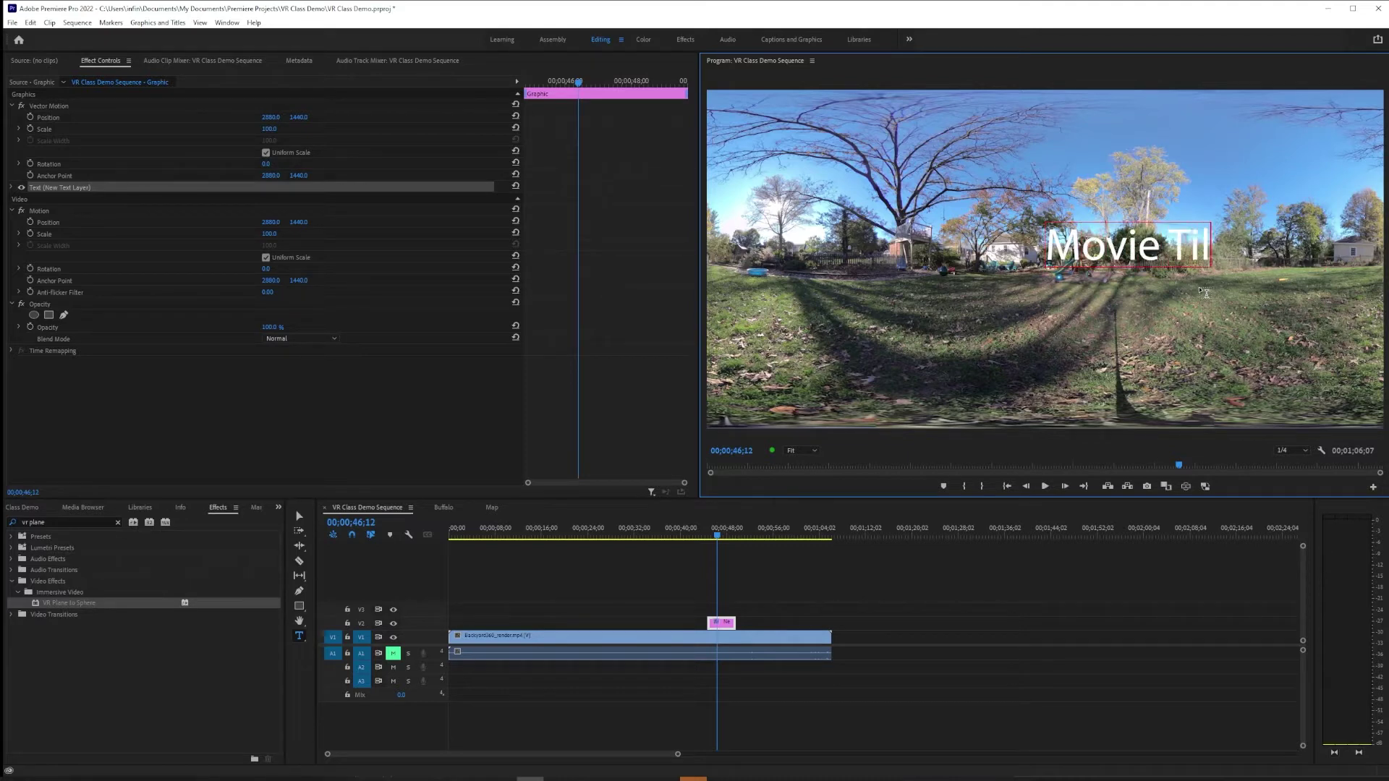
key(BackSpace)
text(tle)
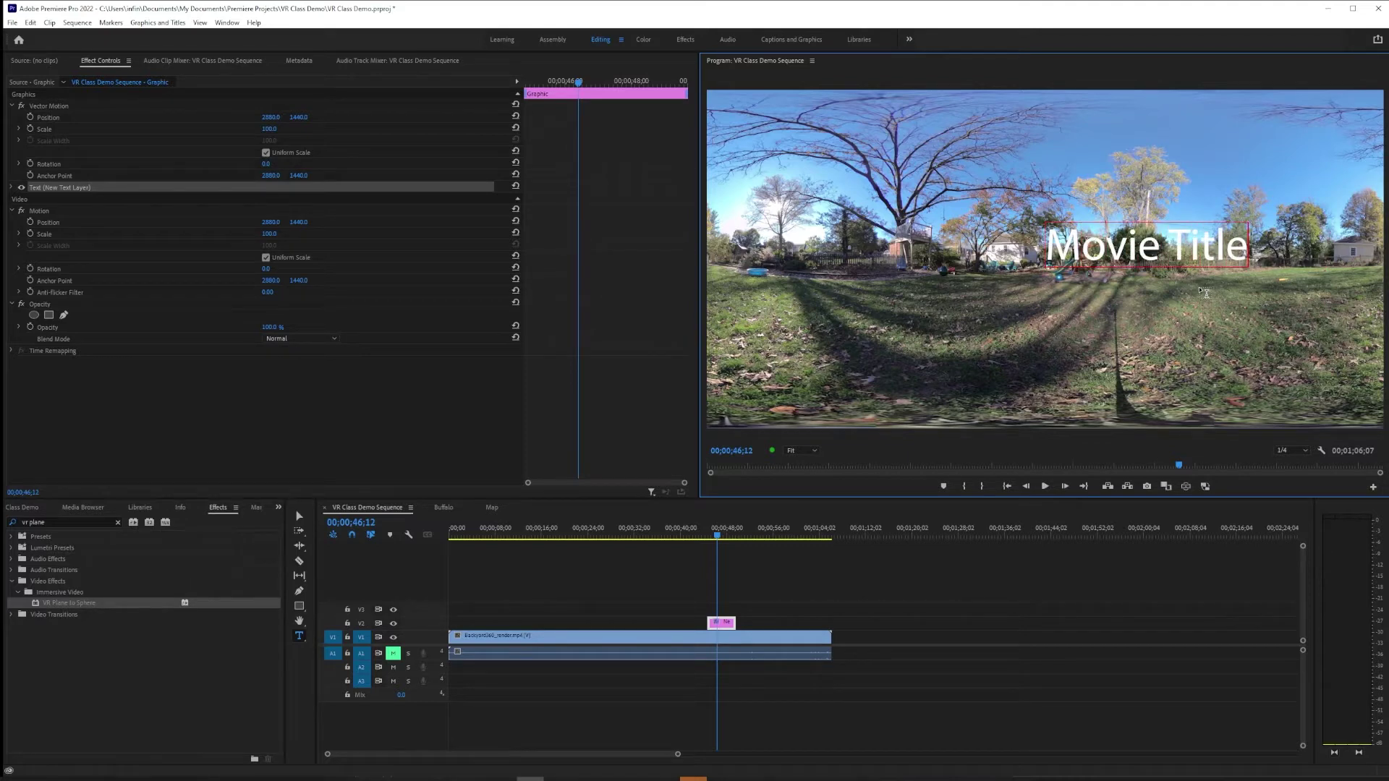
text(:)
key(BackSpace)
key(BackSpace)
text(2: The Sequel)
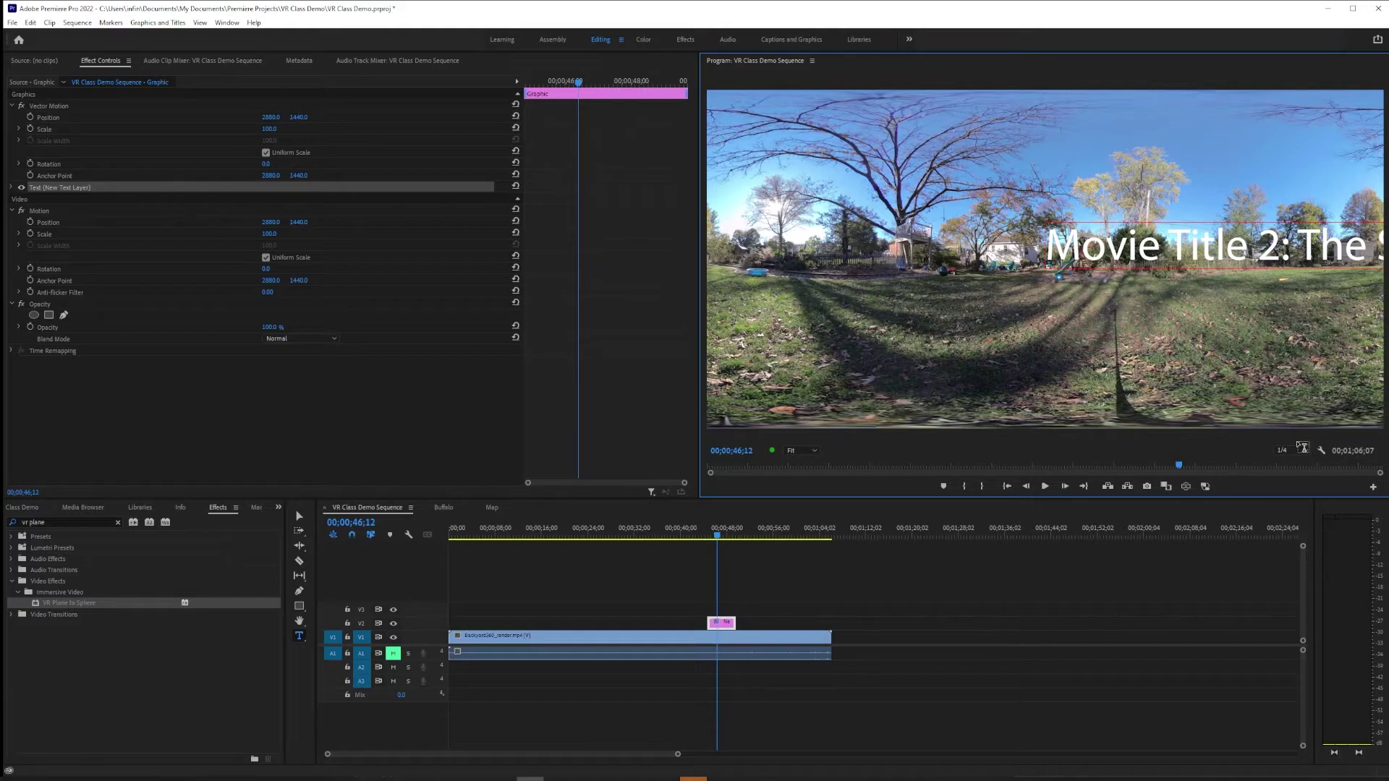
Step: Check both ends of the title in the VR video display, and return to the flat frame
click(1186, 487)
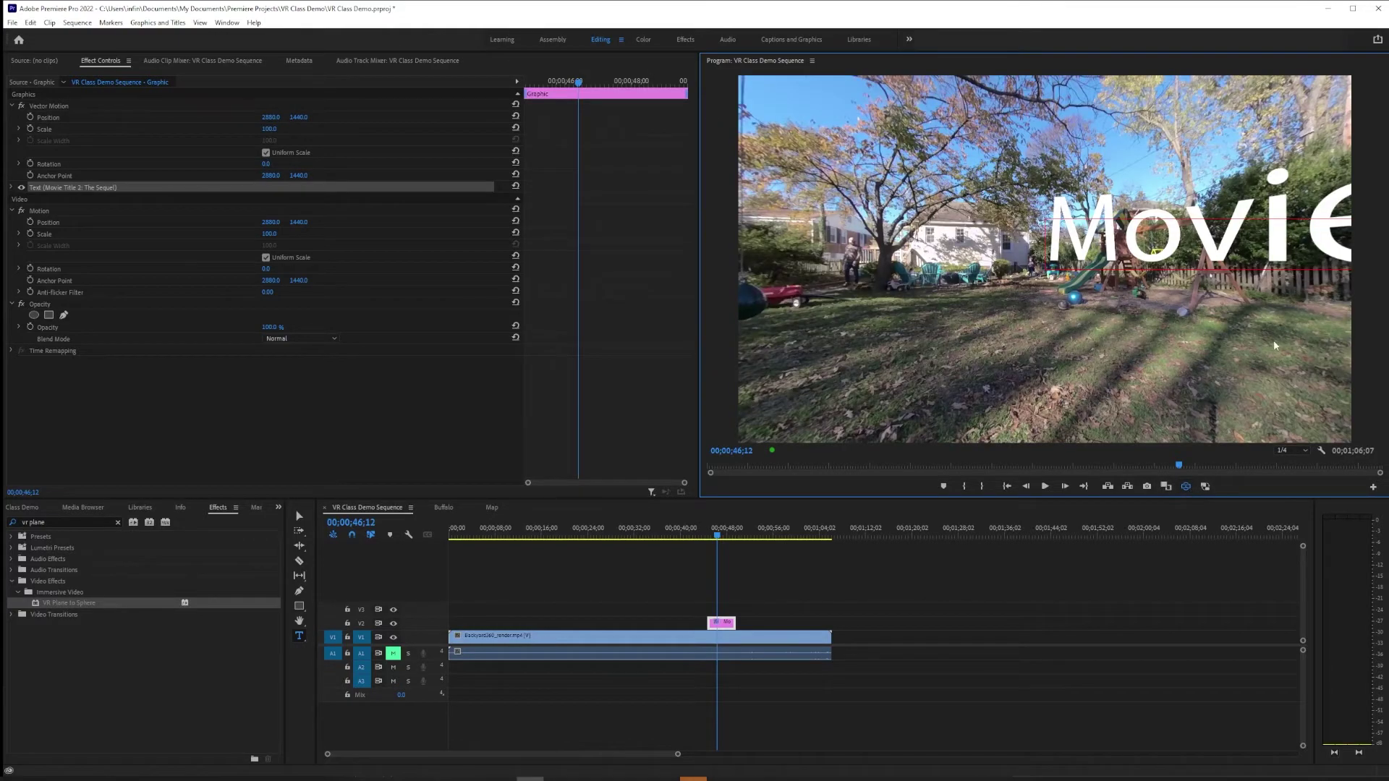
drag(1275, 346, 912, 348)
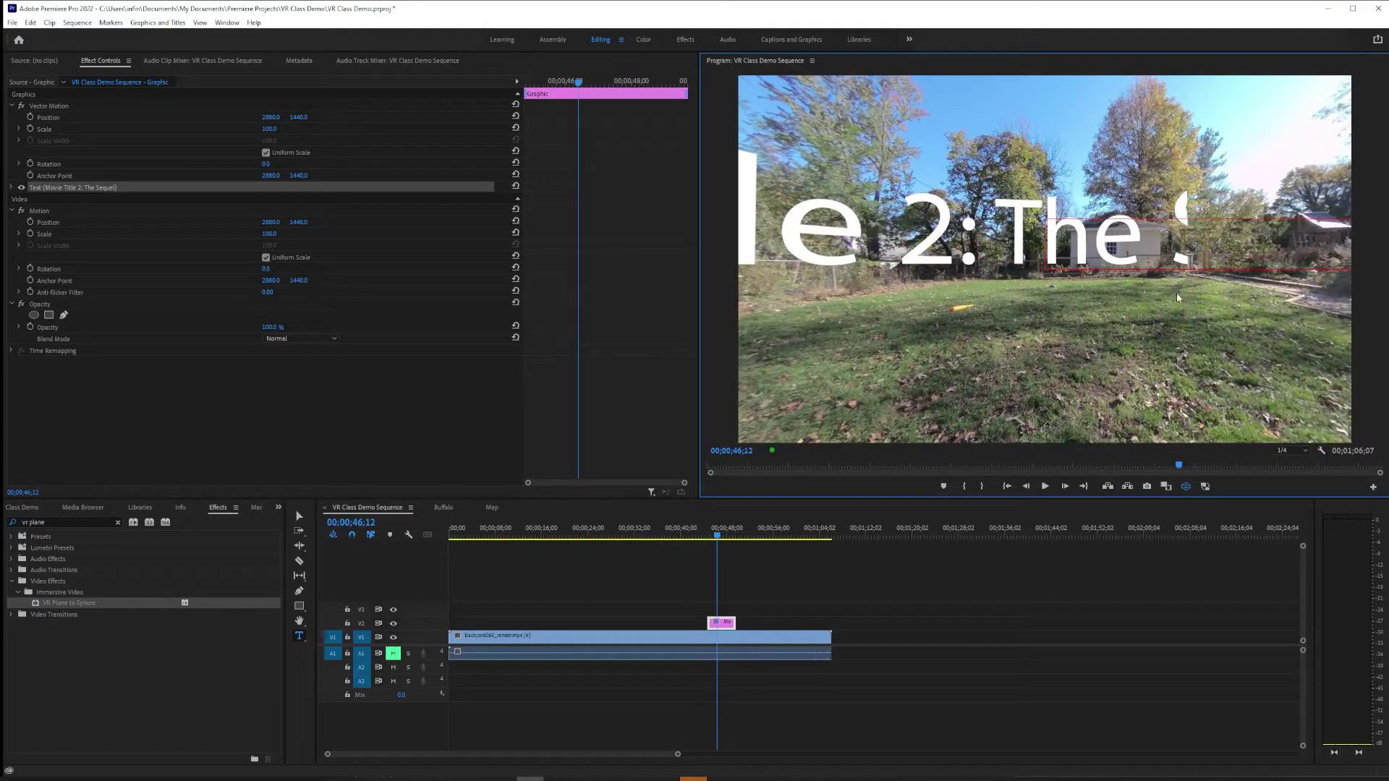
drag(1177, 292, 1223, 327)
click(1186, 487)
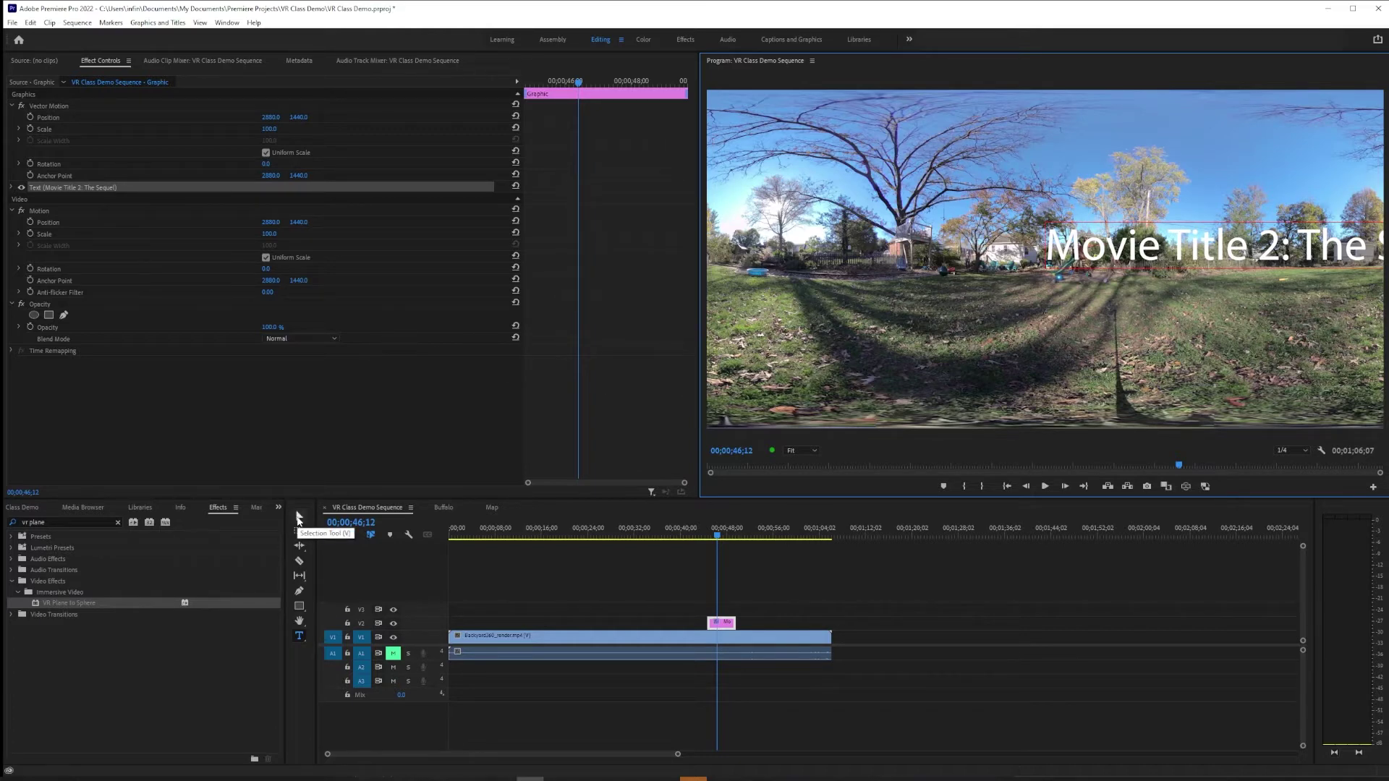
Step: Reduce the whole title's font size to 279 in its source text settings and center-align the text
click(12, 188)
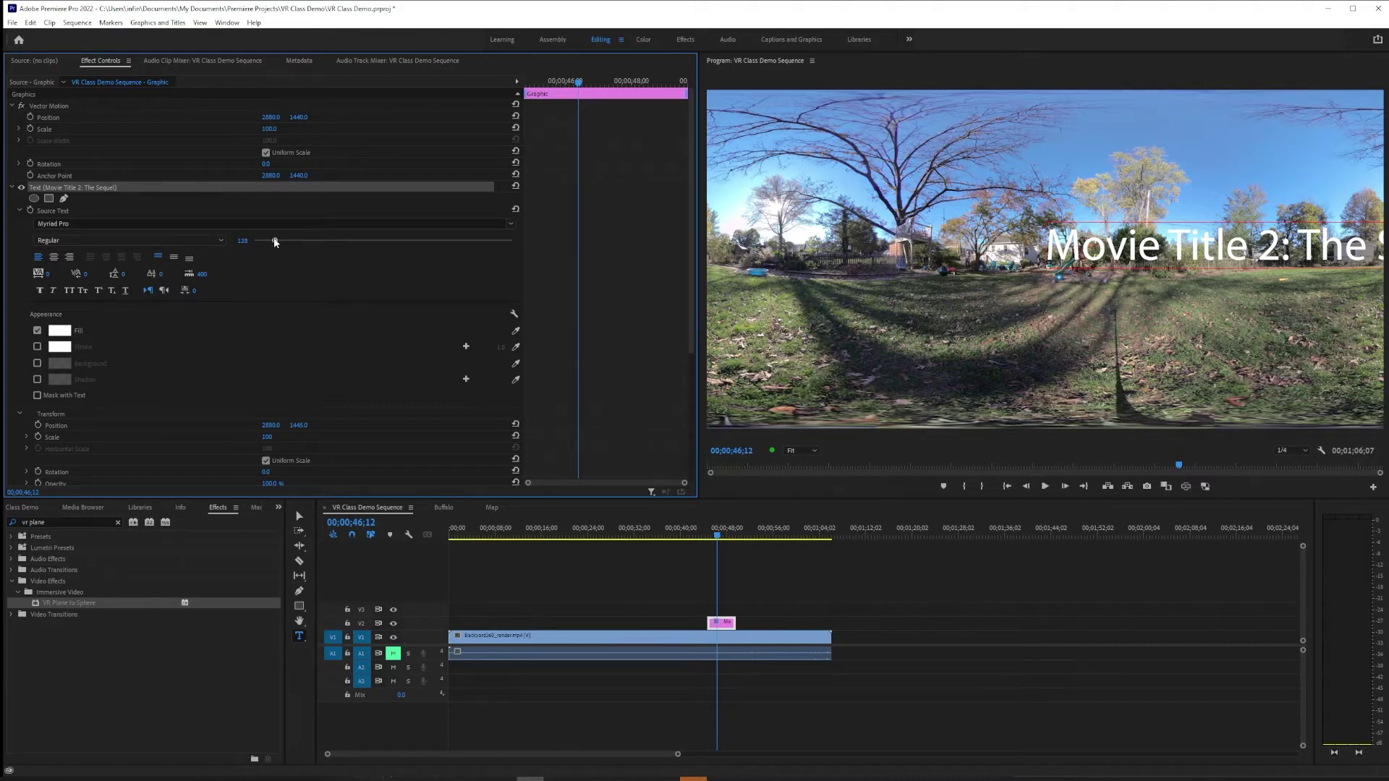
click(1093, 248)
key(ctrl+a)
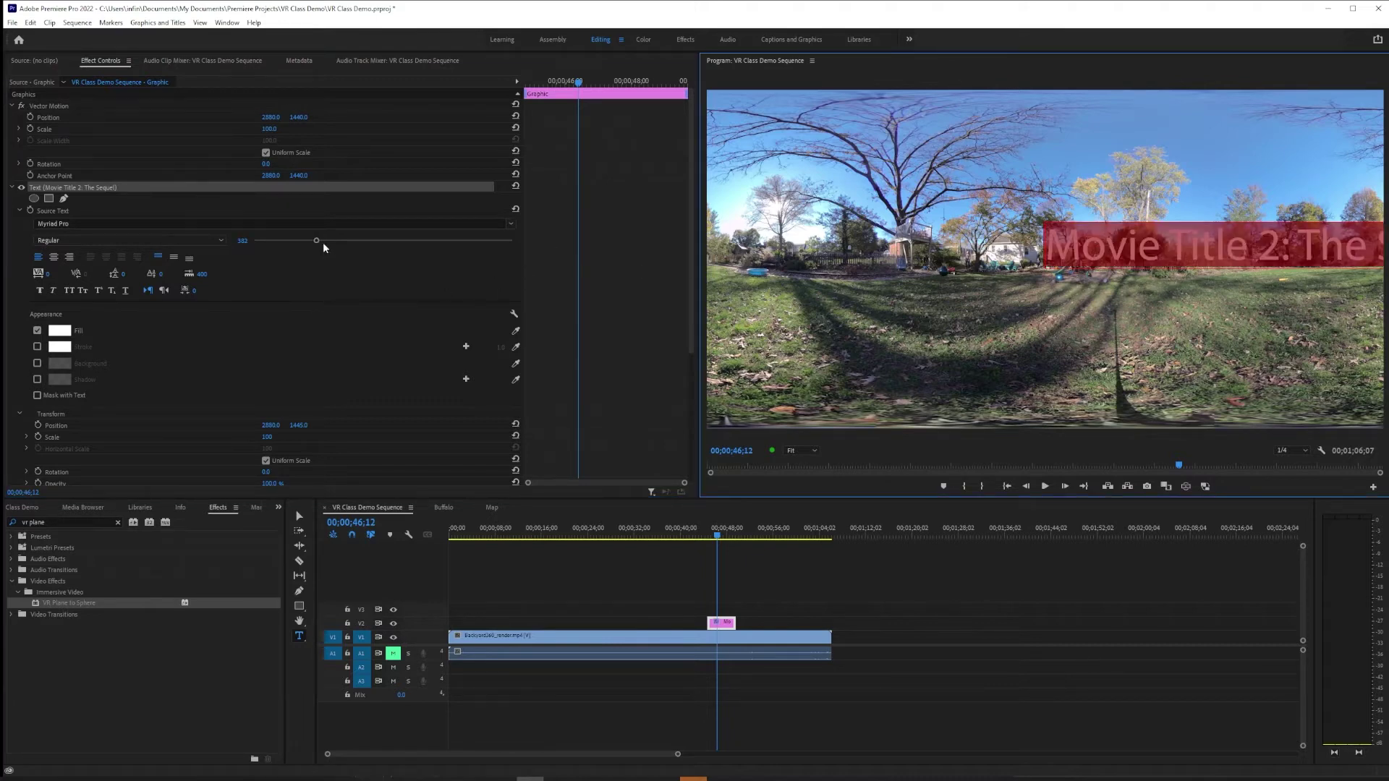
mouse_move(322, 242)
mouse_down()
mouse_move(290, 241)
mouse_move(301, 246)
mouse_up()
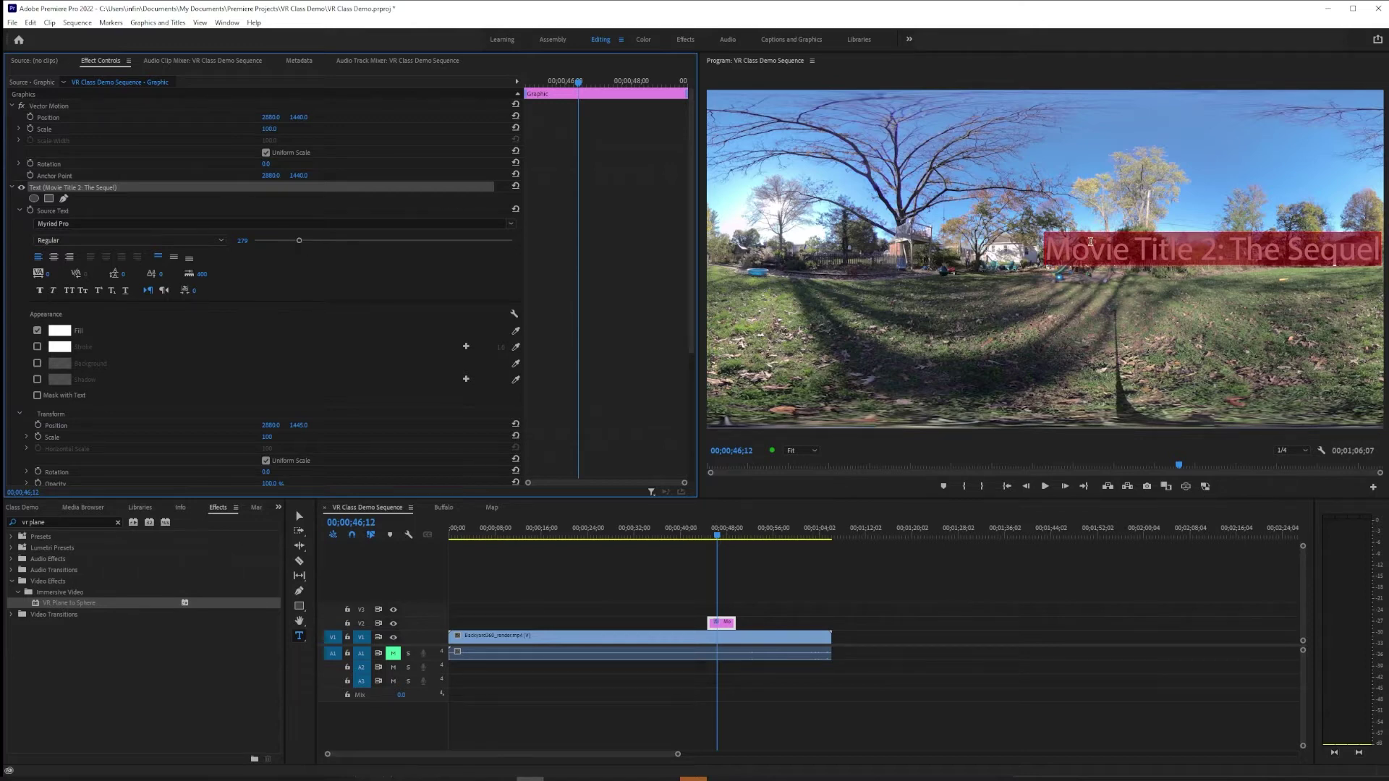
click(53, 259)
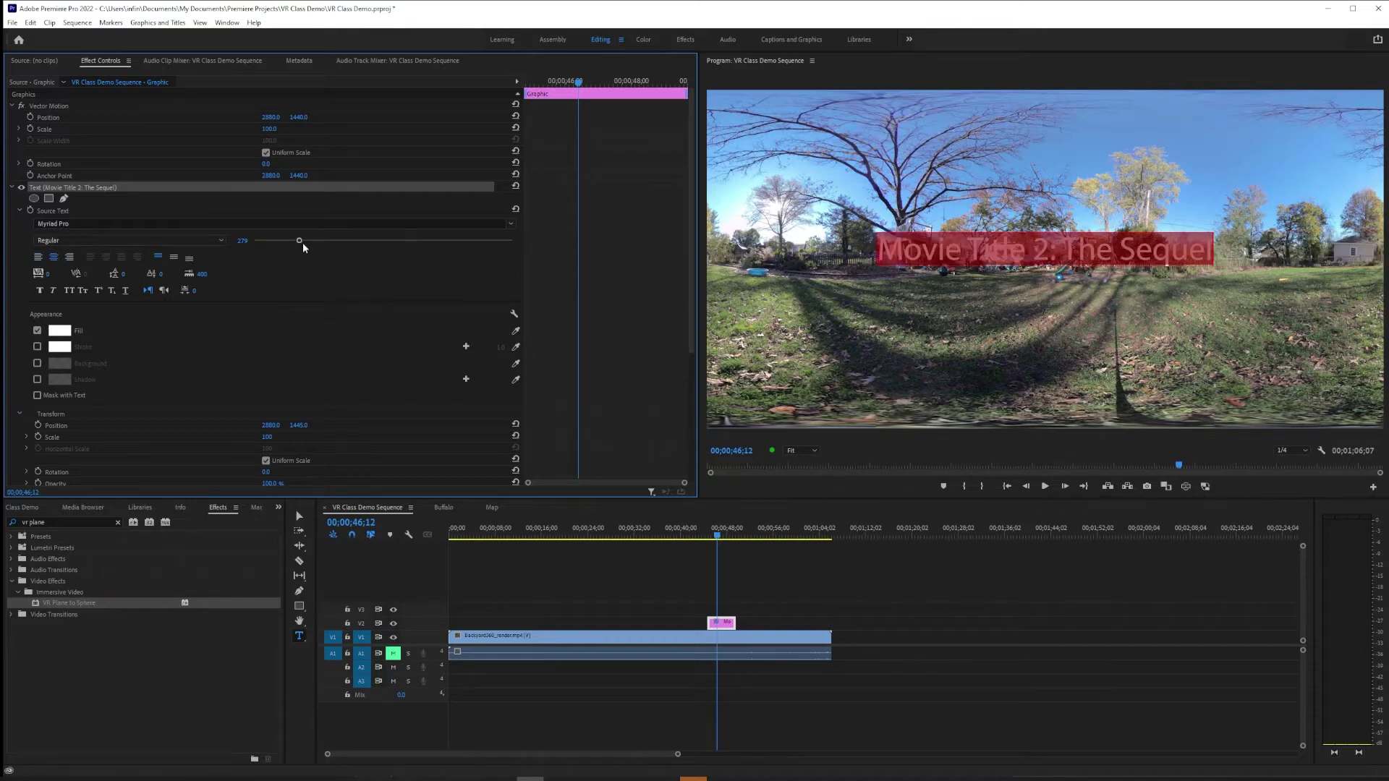
Step: Enlarge the title's font size moderately and turn the VR video display back on
mouse_move(297, 242)
mouse_down()
mouse_move(336, 242)
mouse_move(318, 241)
mouse_up()
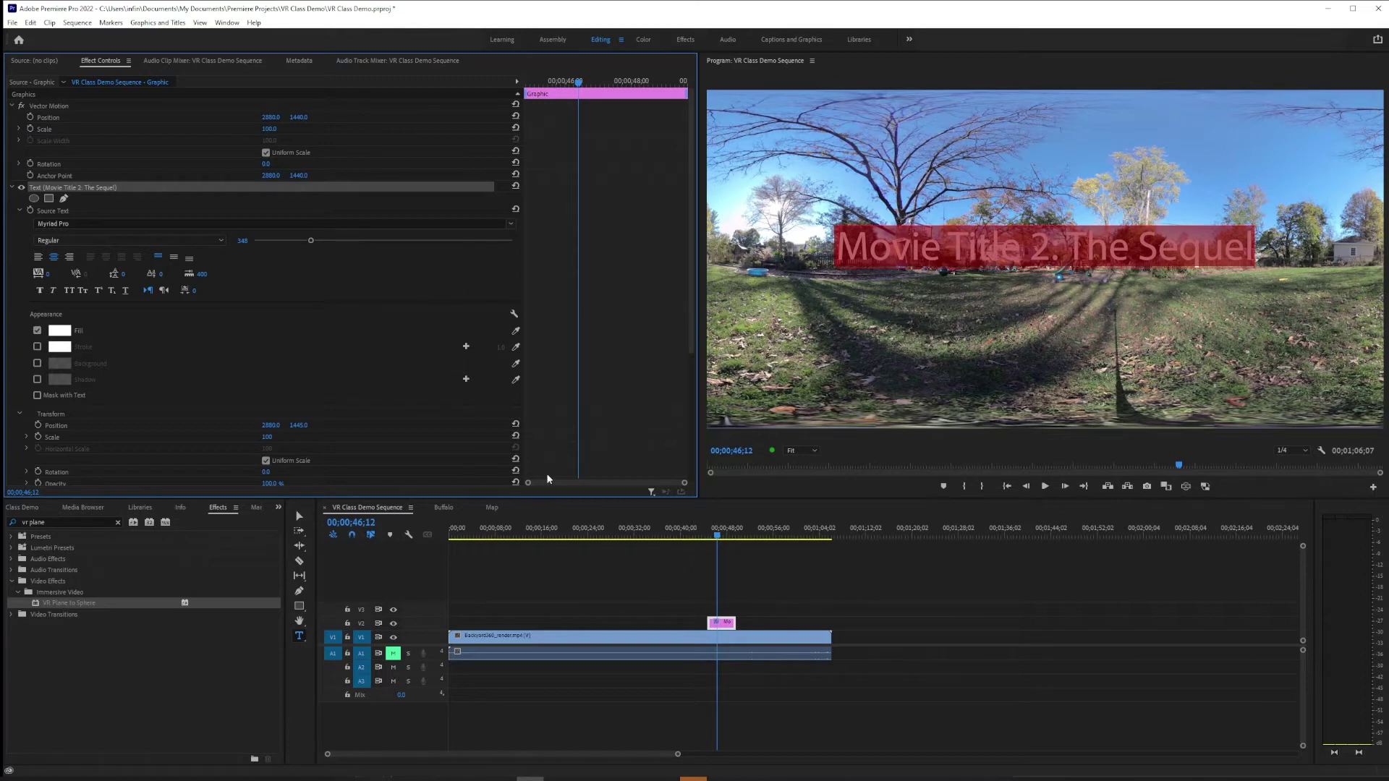
click(1186, 487)
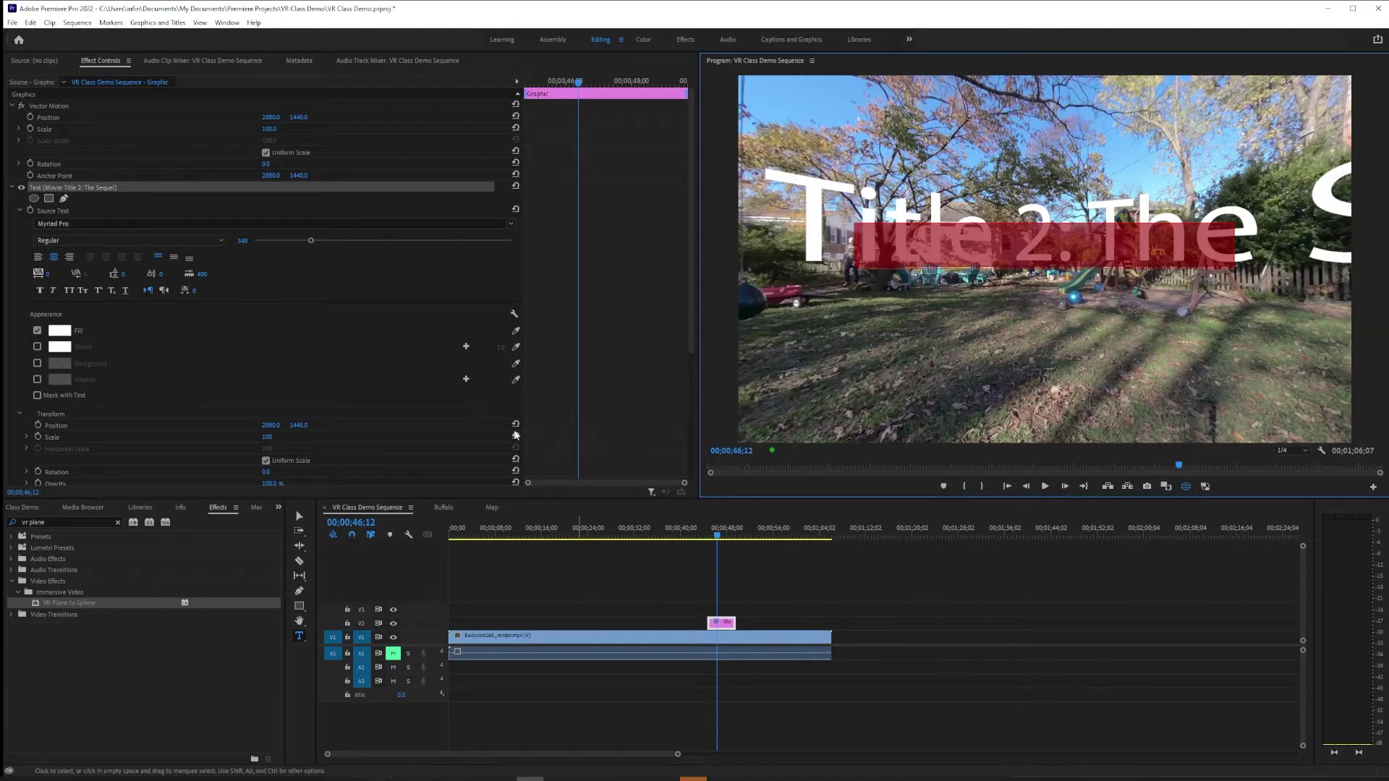
Step: Examine how the enlarged title curves and distorts across the VR view, with its selection overlay cleared
click(12, 187)
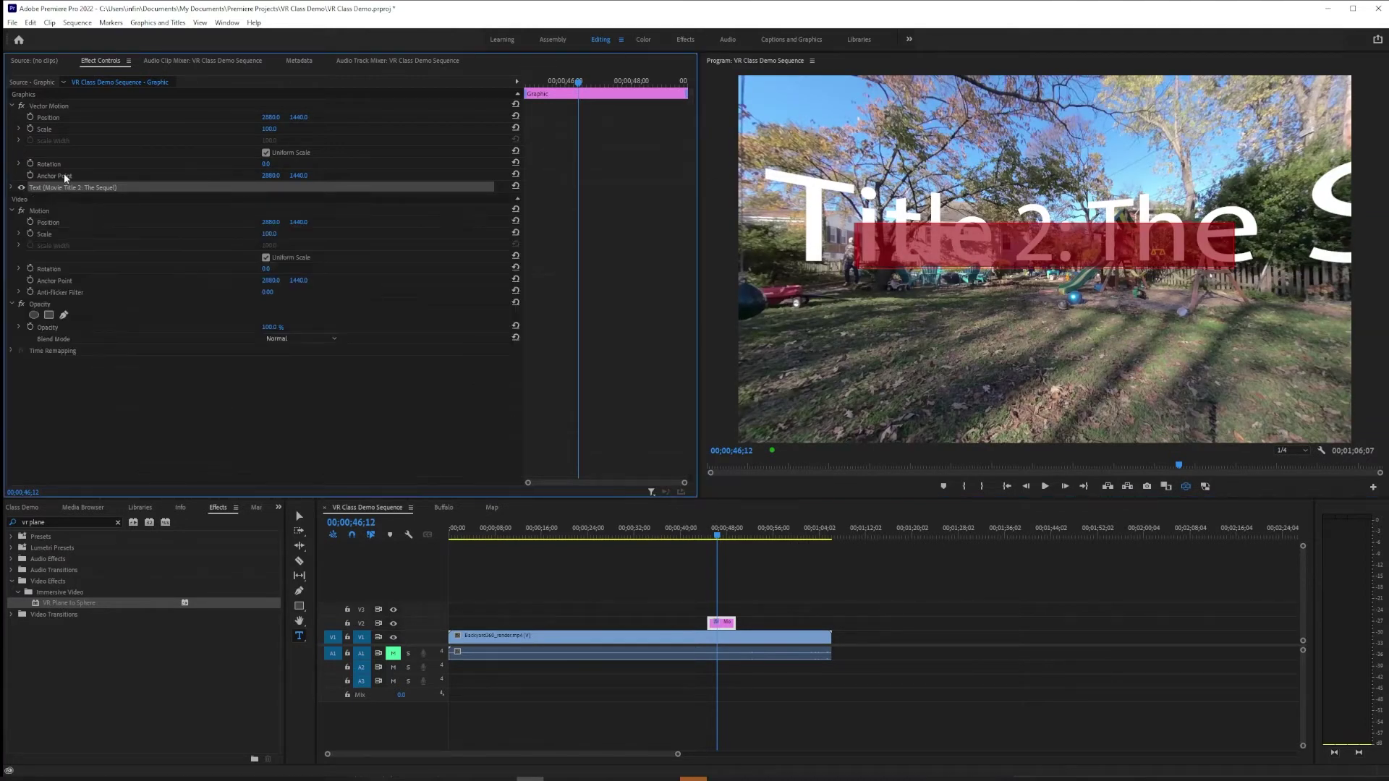
click(48, 105)
drag(919, 275, 978, 232)
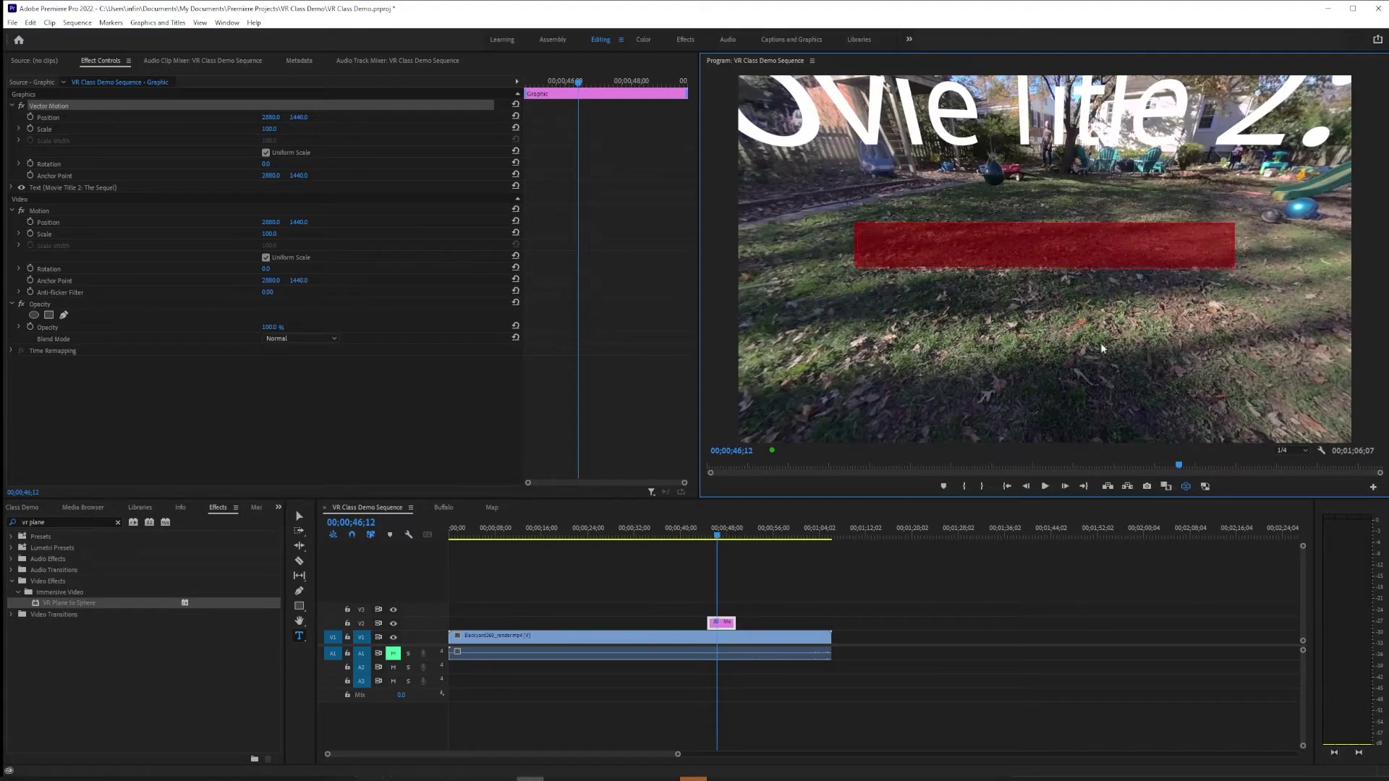
drag(1254, 215, 1025, 293)
click(688, 602)
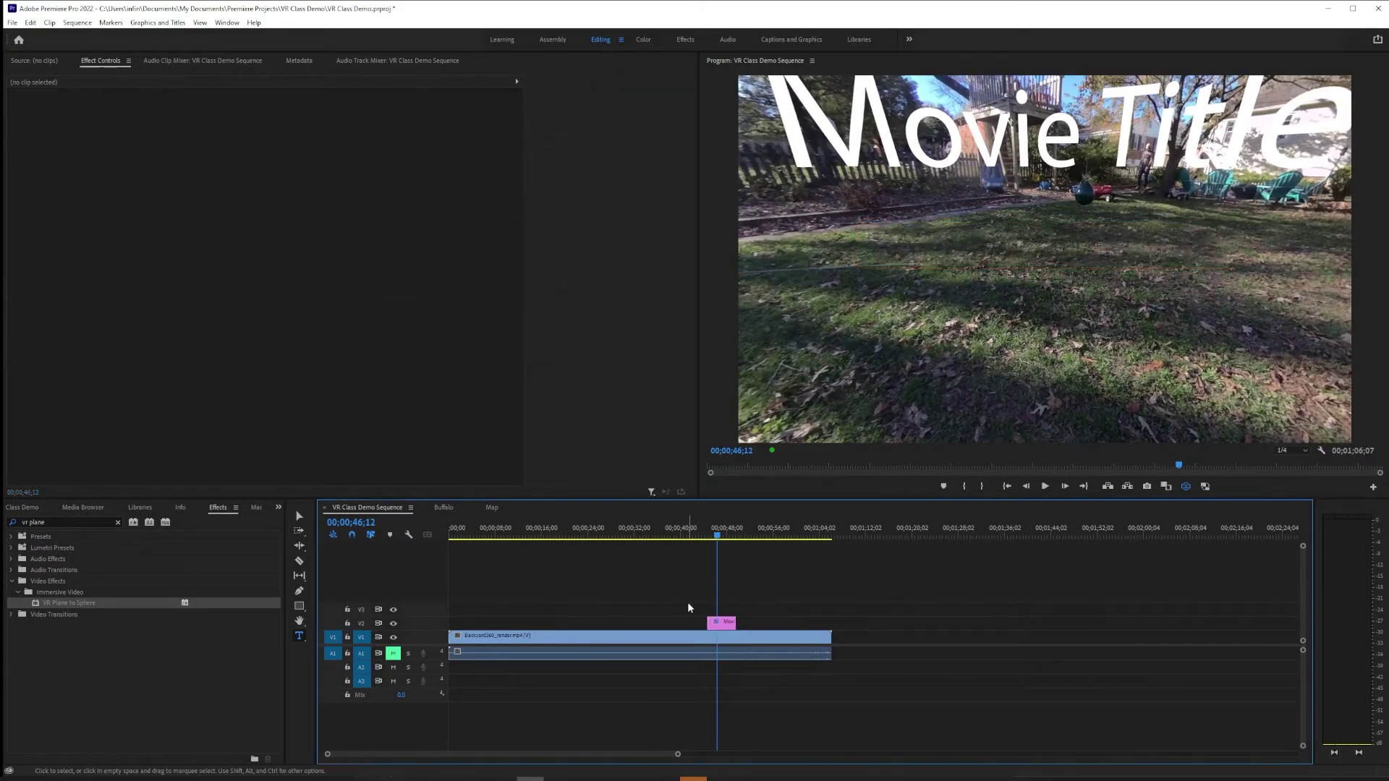
drag(1178, 252, 1088, 319)
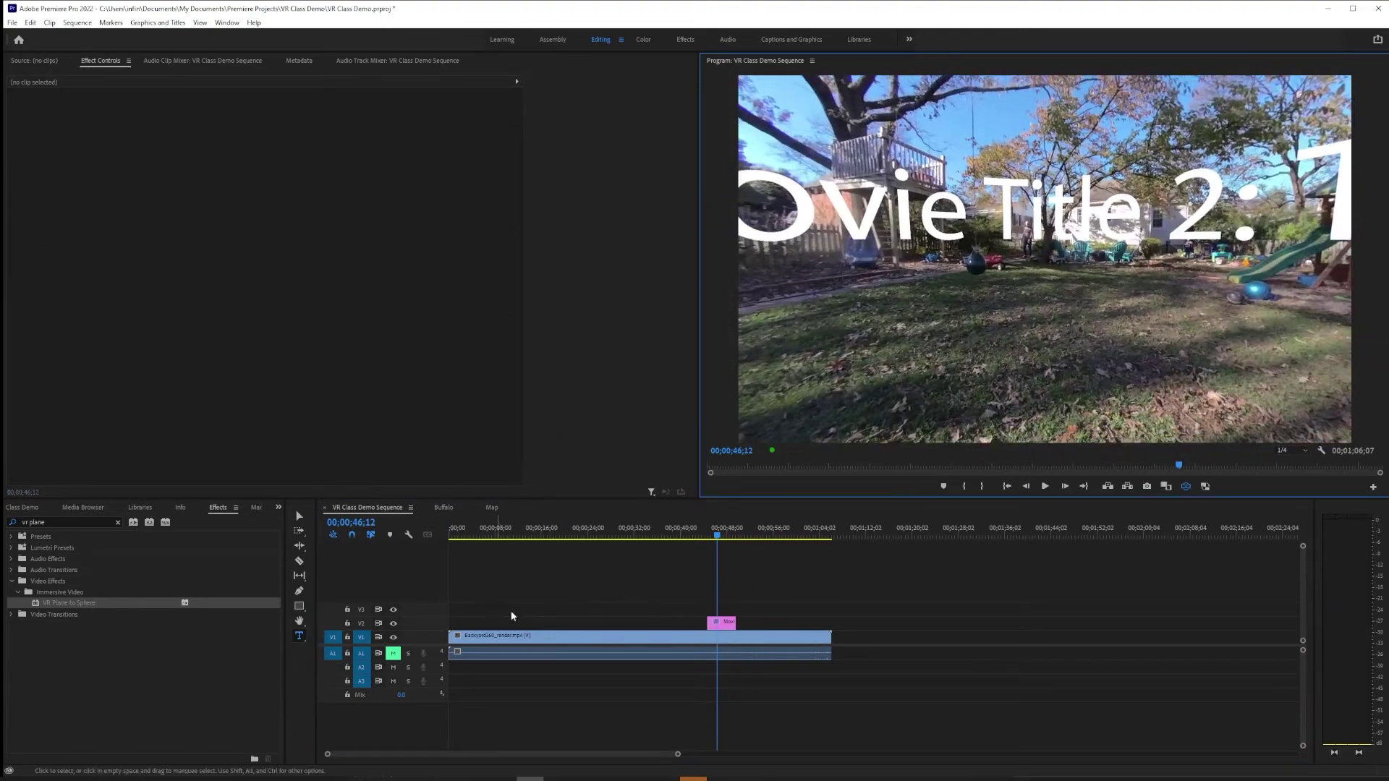
Step: Apply the VR Plane to Sphere effect to the title clip on track V2
click(73, 522)
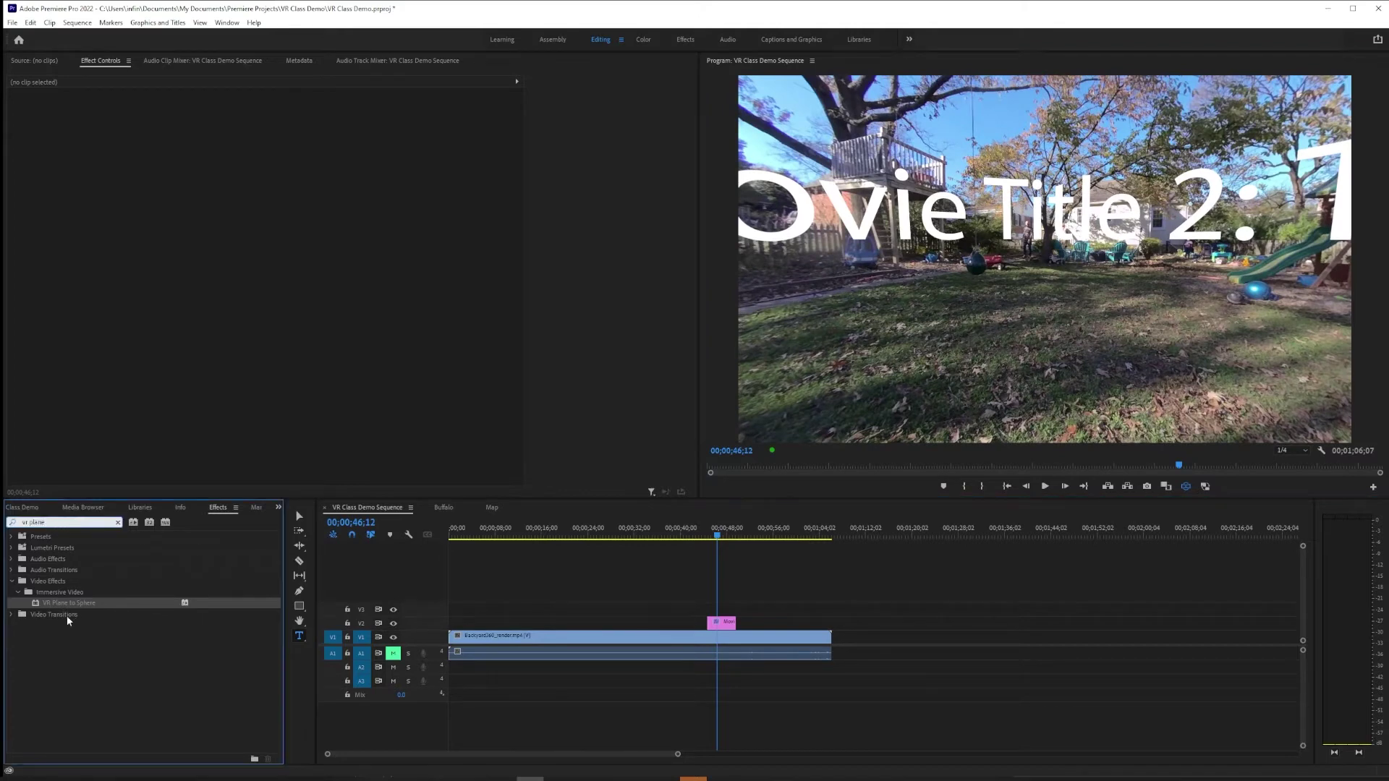
drag(40, 606, 722, 623)
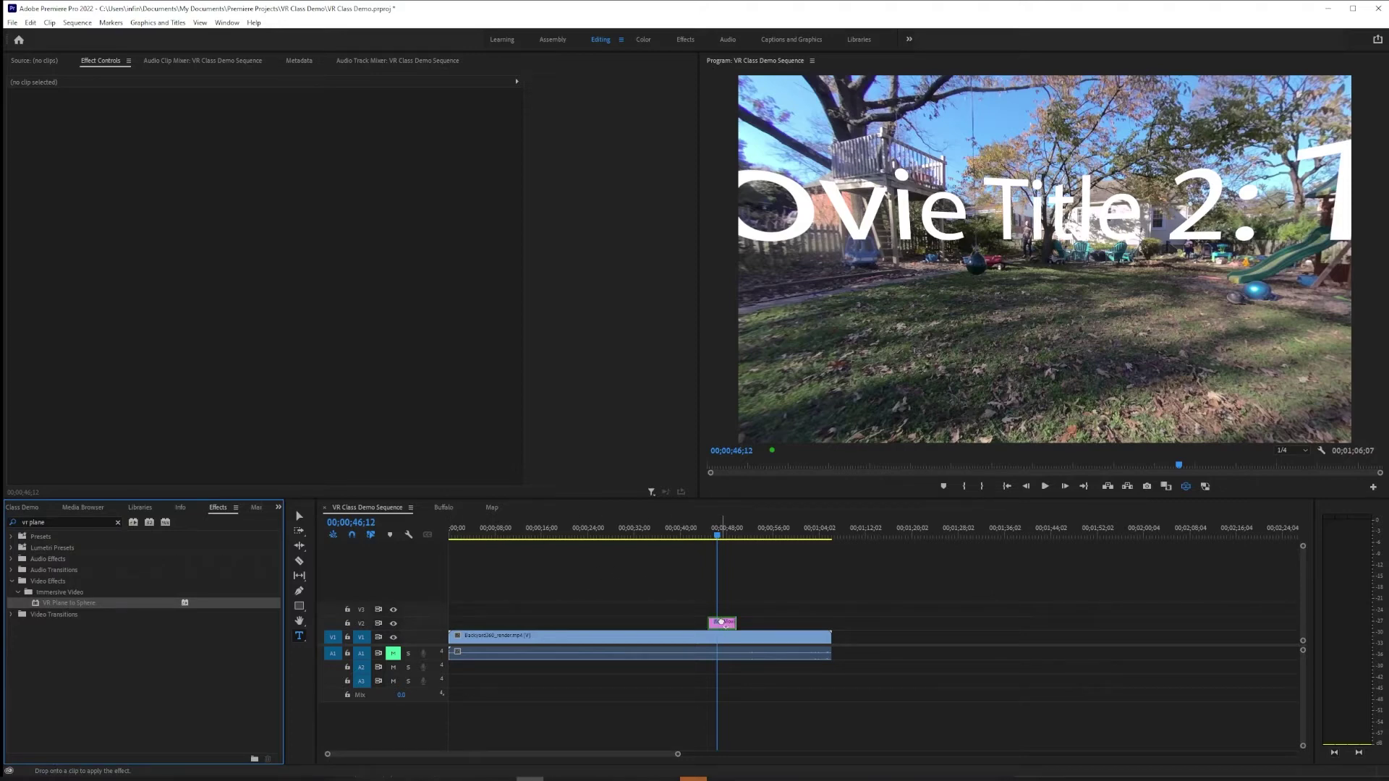
drag(723, 624, 729, 624)
drag(1014, 325, 966, 163)
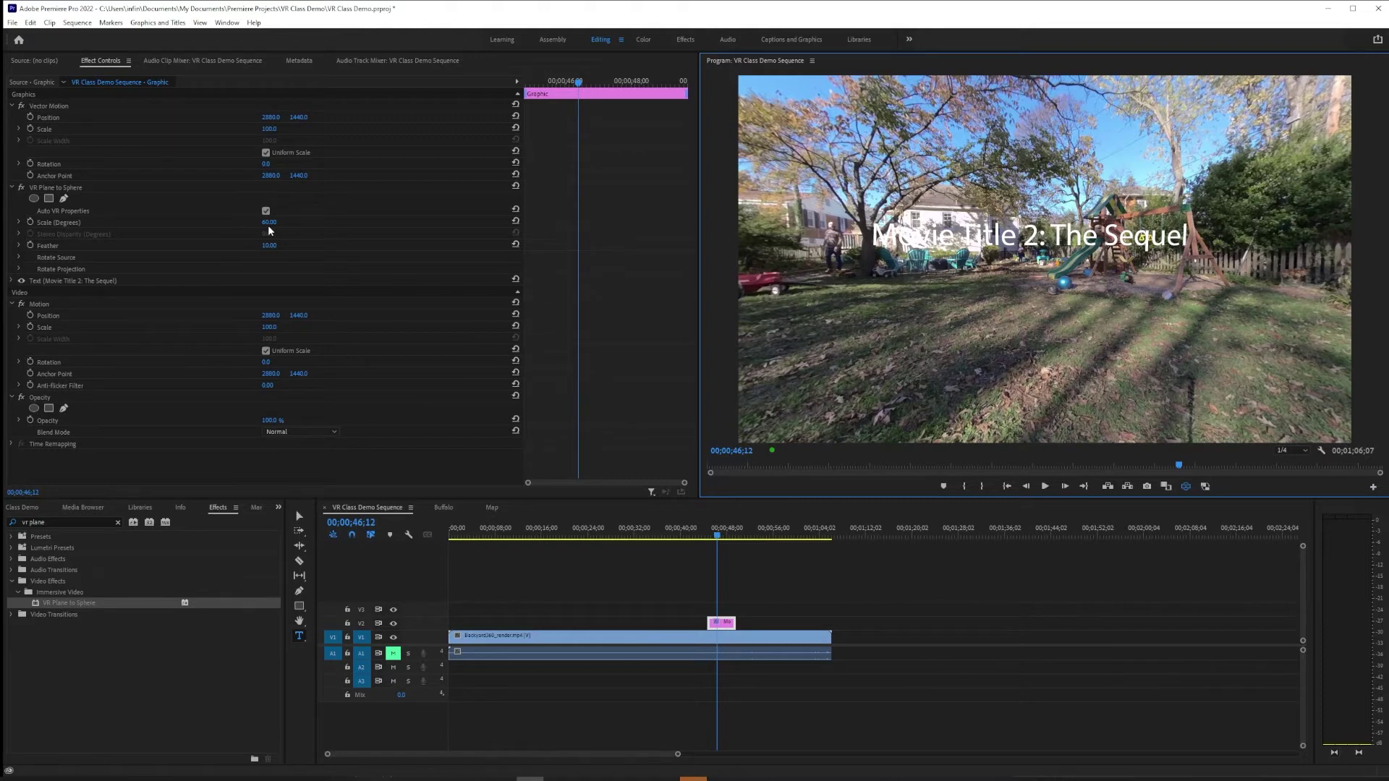
Step: Try enlarging the title graphic with its Vector Motion scale, and undo the change
click(38, 190)
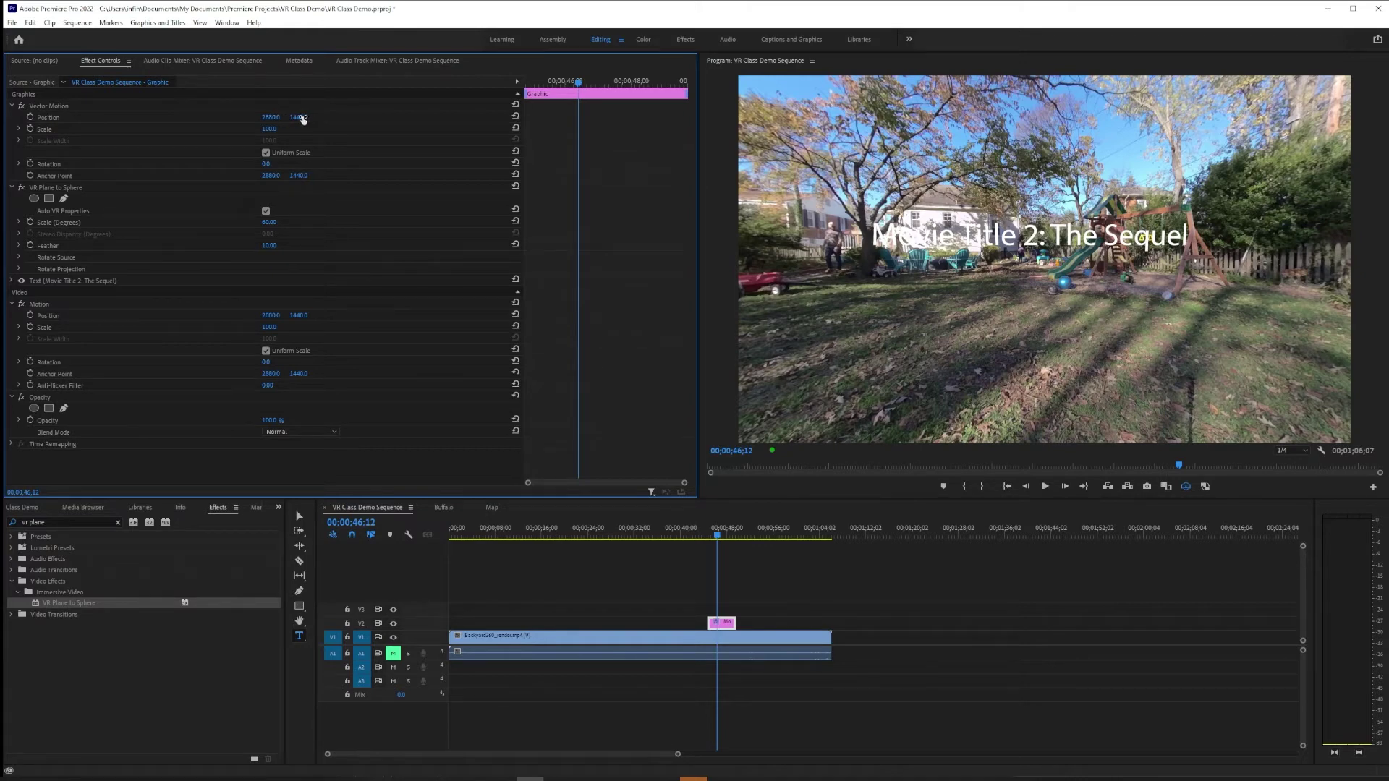
drag(299, 117, 308, 116)
drag(265, 130, 354, 130)
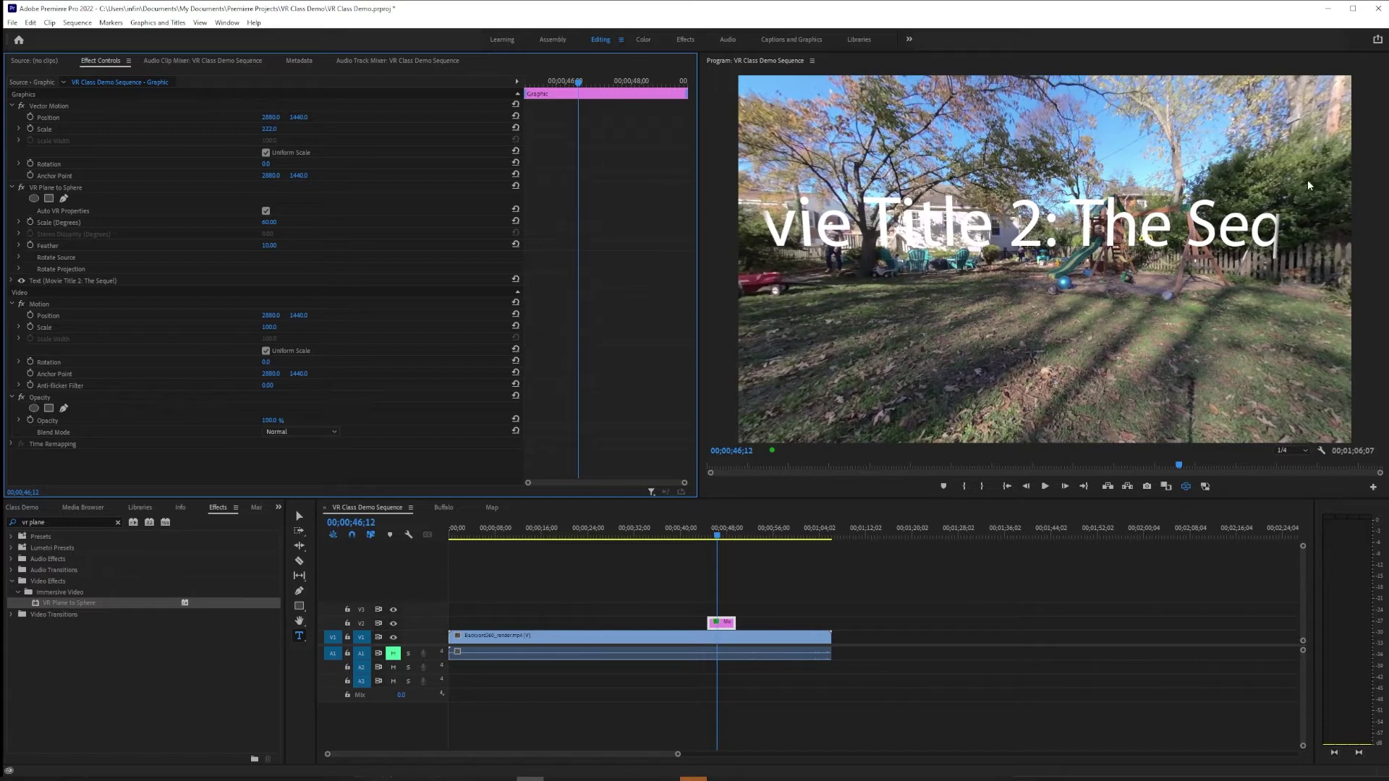
key(ctrl+z)
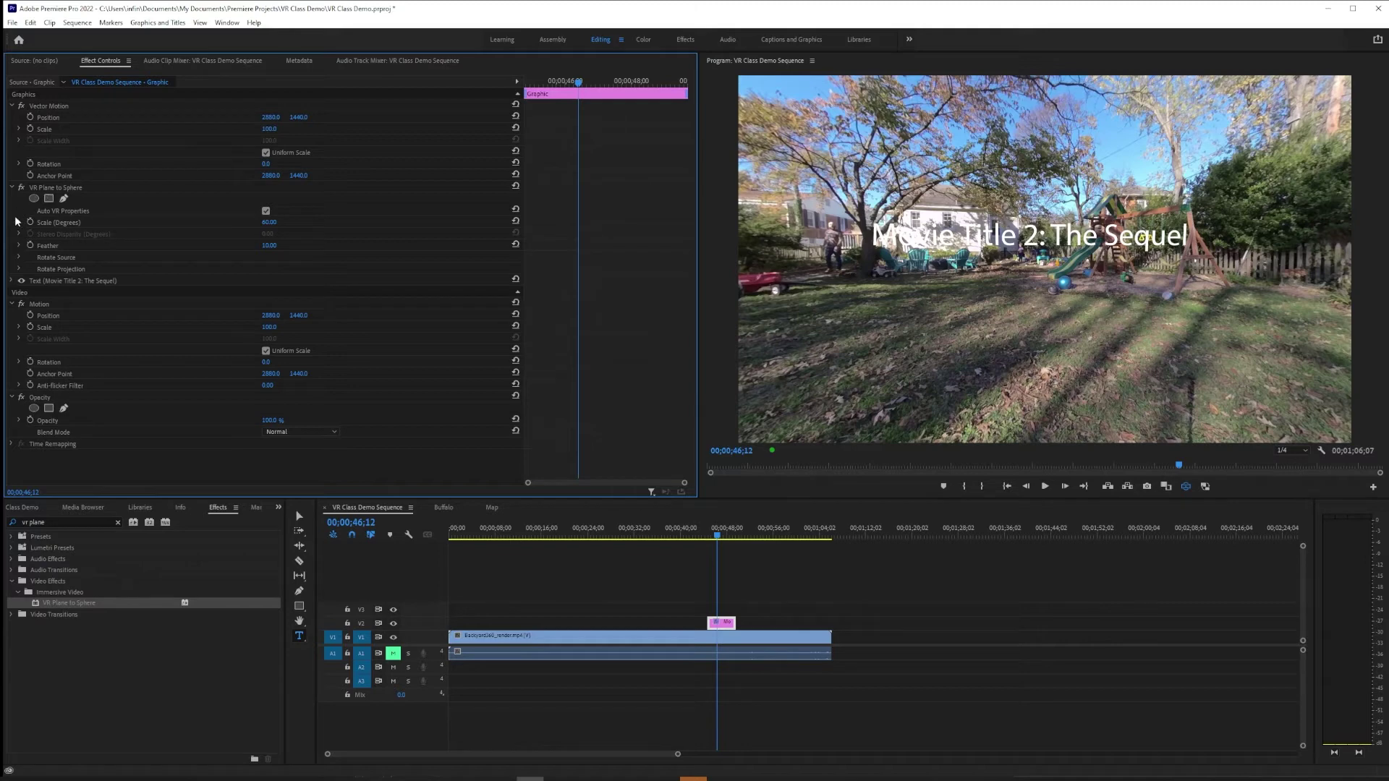
Step: Try a VR Plane to Sphere scale of 70 degrees on the title, and undo it
click(268, 222)
text(70)
key(Return)
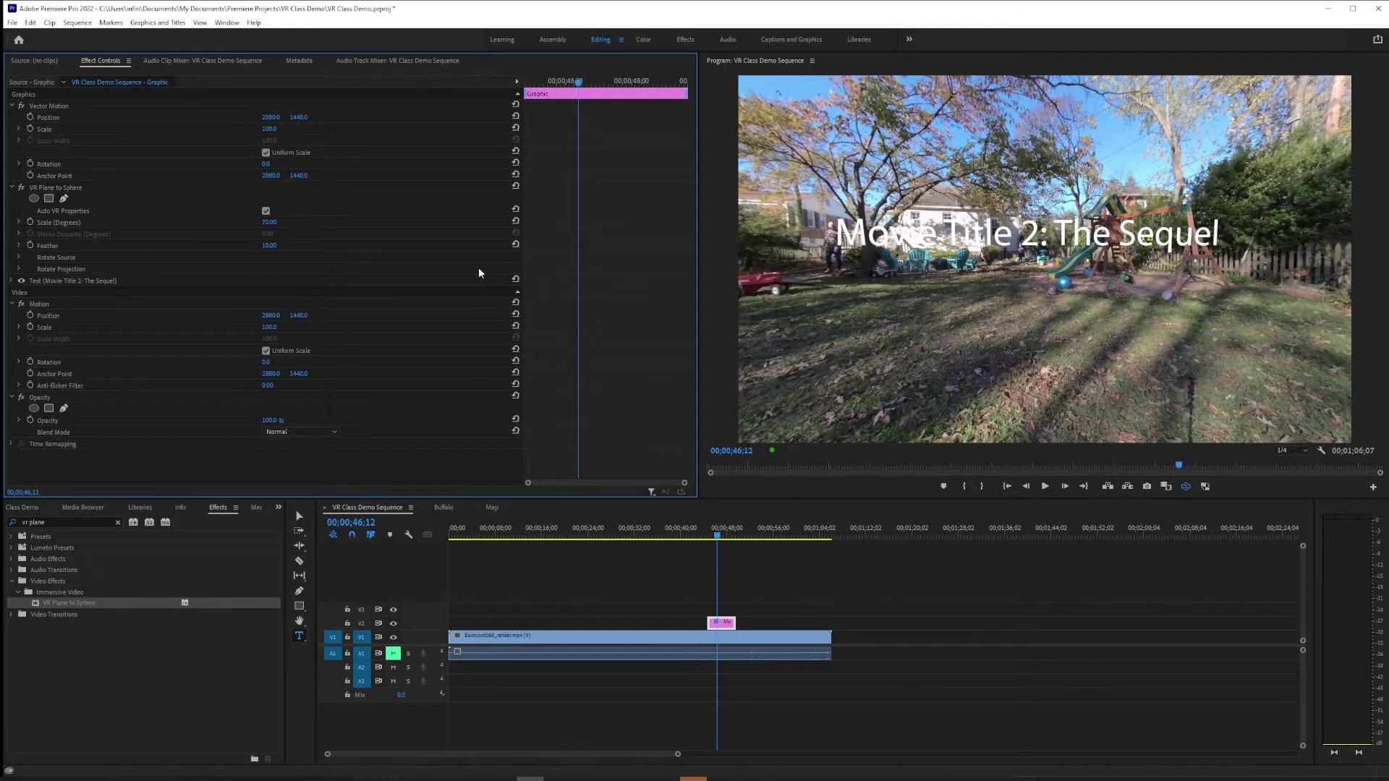
key(ctrl+z)
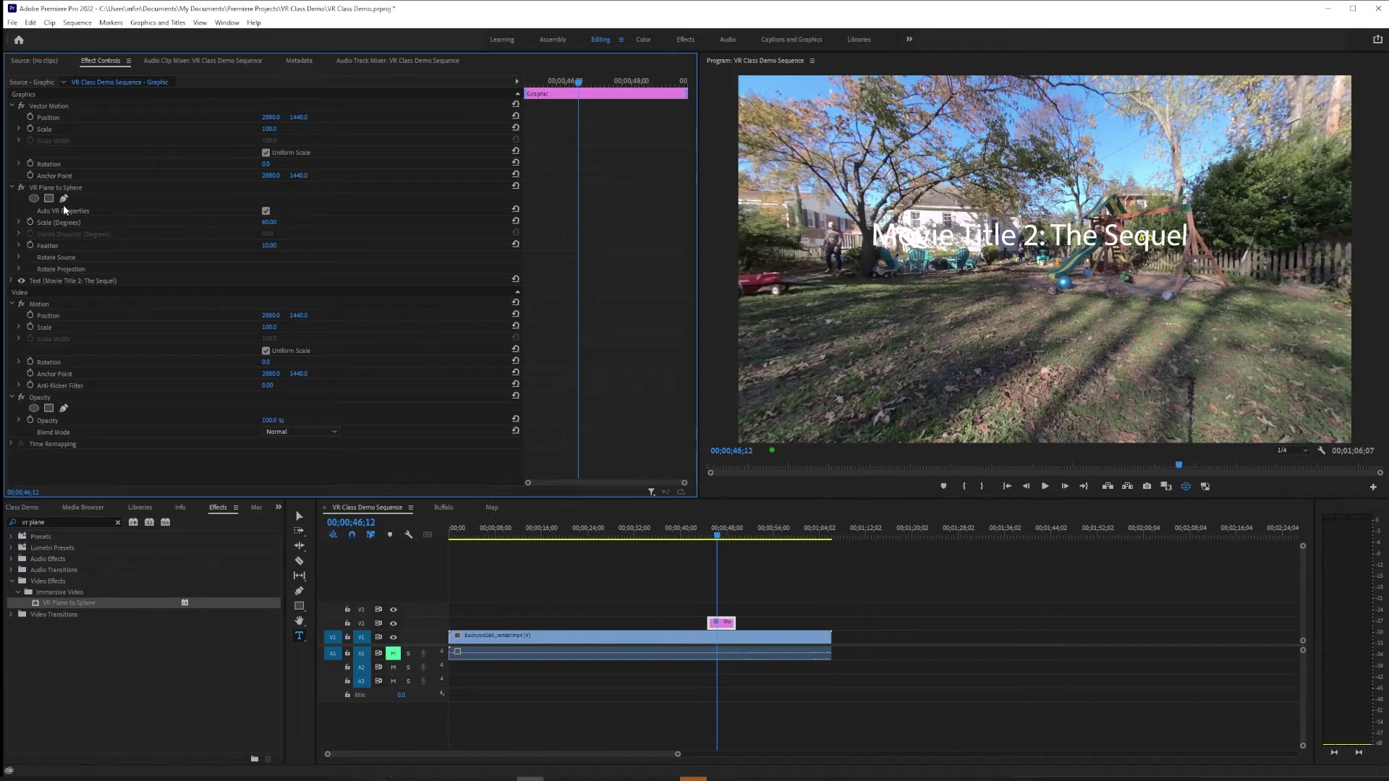
Step: Increase the title's font size to 416 in its source text settings
click(13, 187)
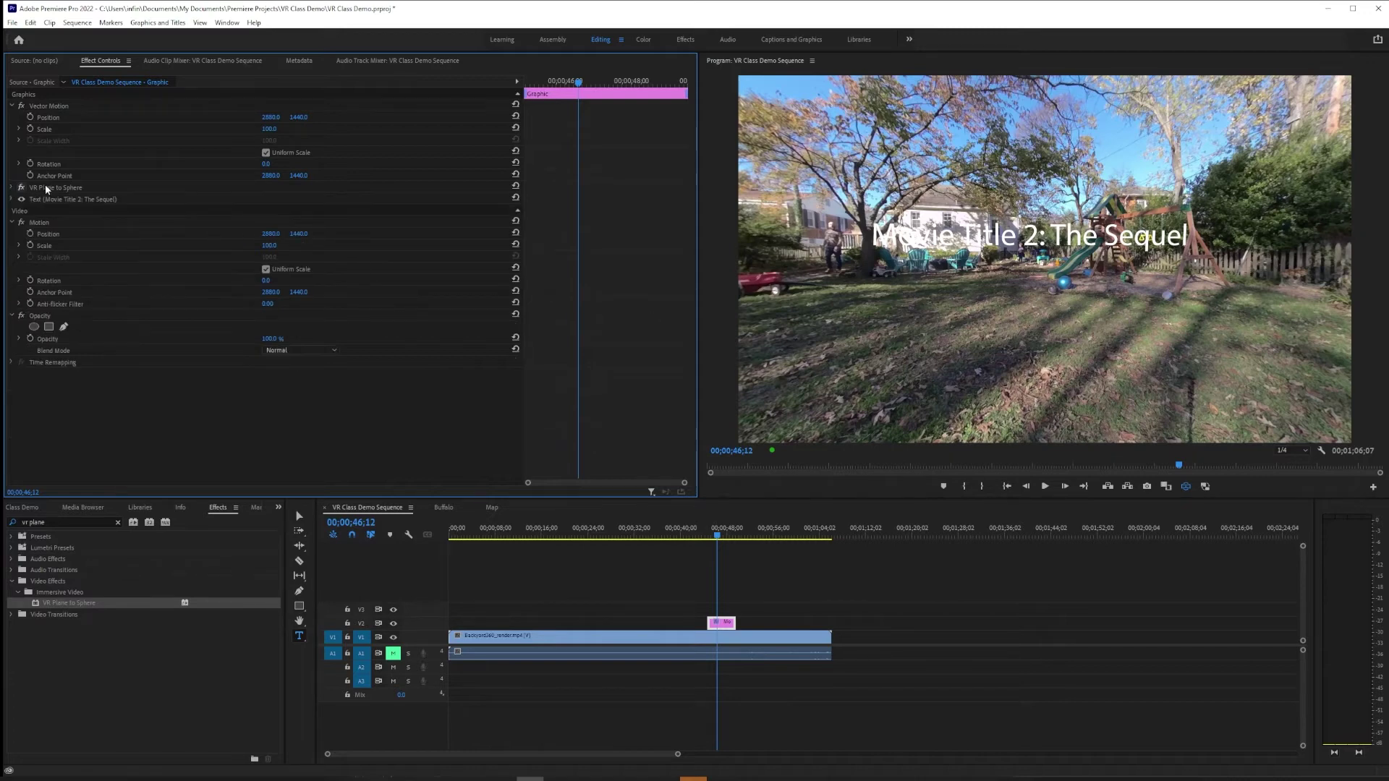
click(12, 200)
drag(311, 252, 324, 253)
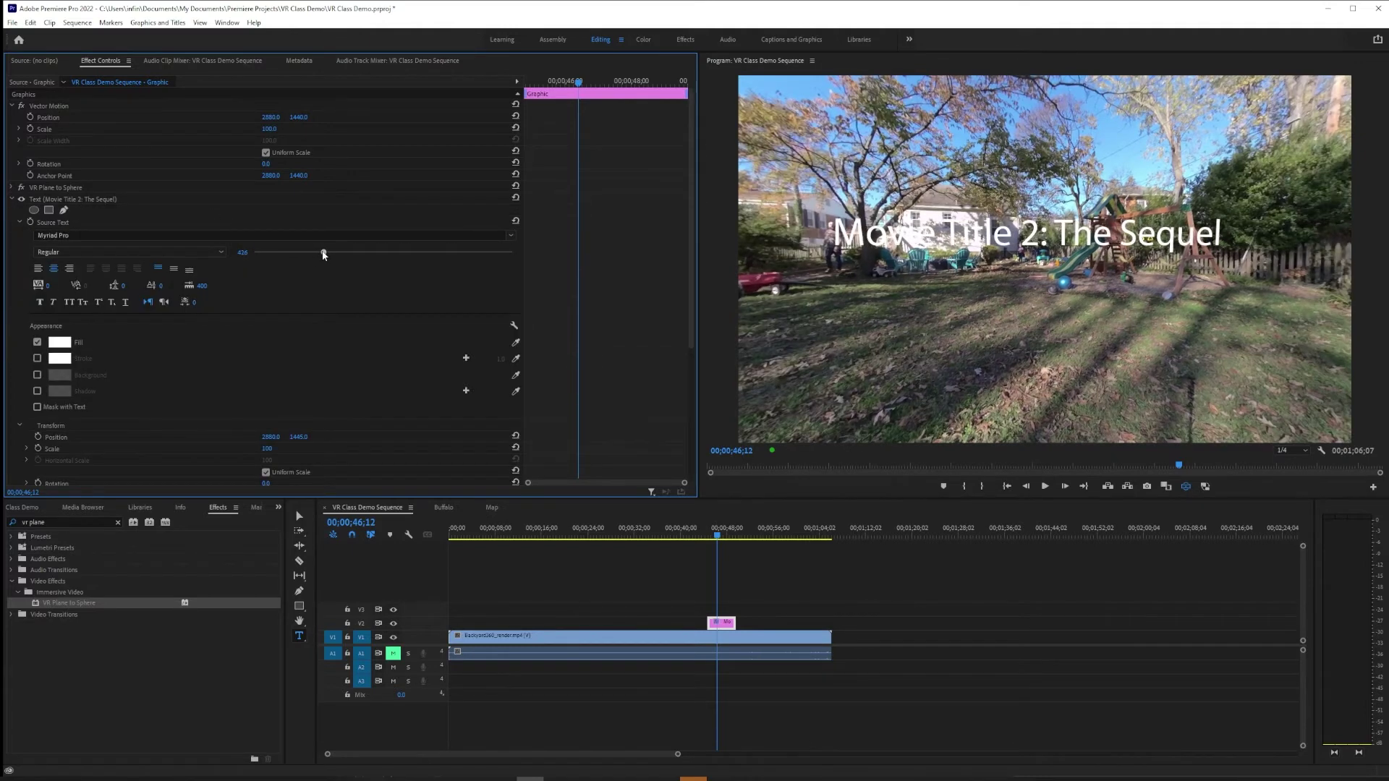
click(12, 200)
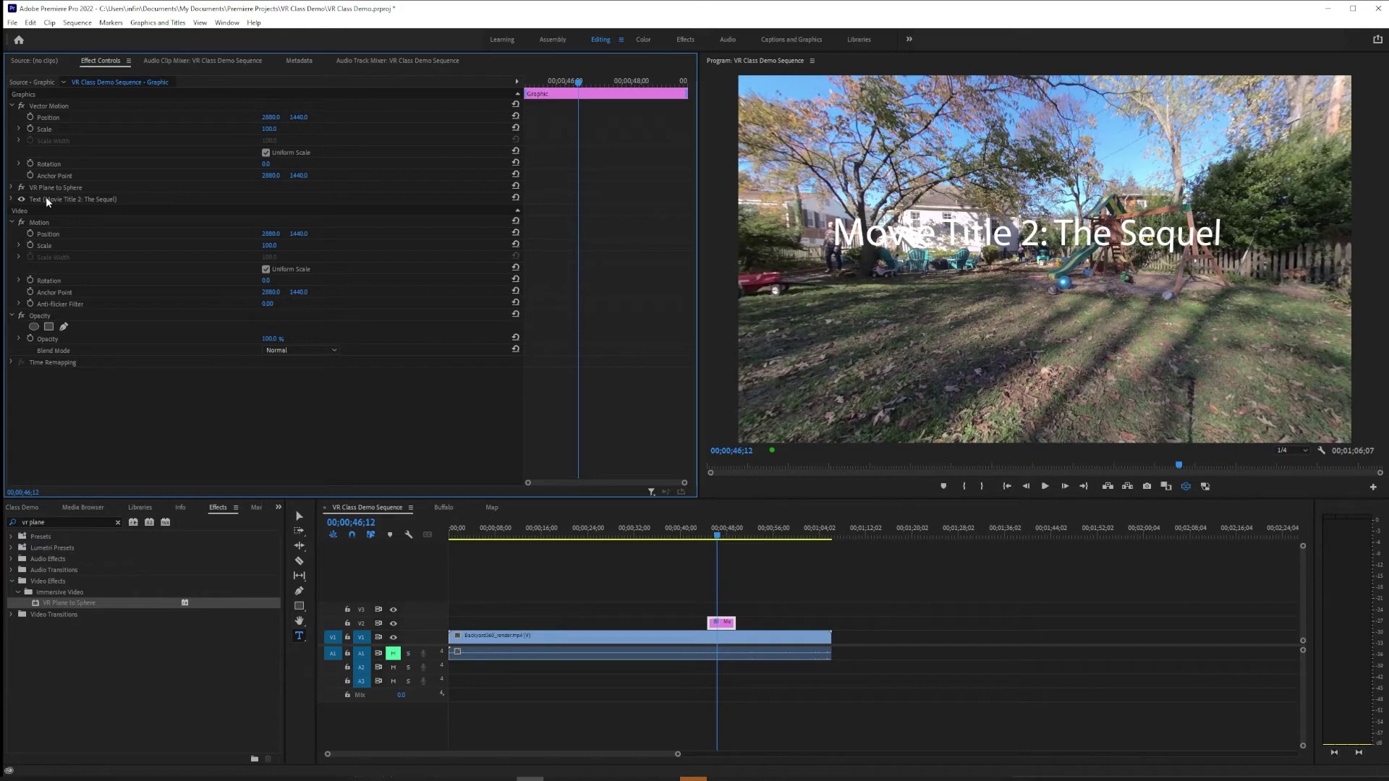
Step: Try a Projection Tilt (X axis) of 37° in the title's VR Plane to Sphere effect and look down at it
click(11, 188)
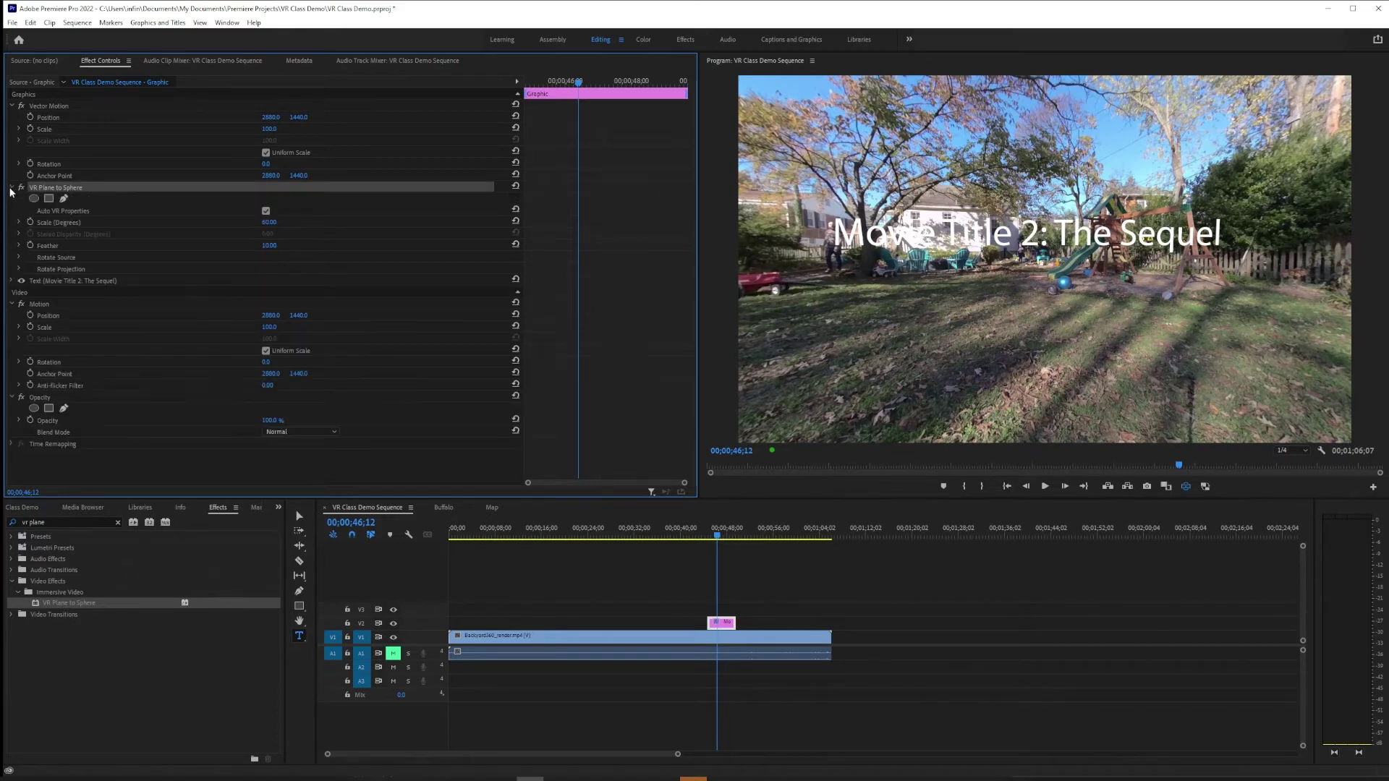
click(20, 269)
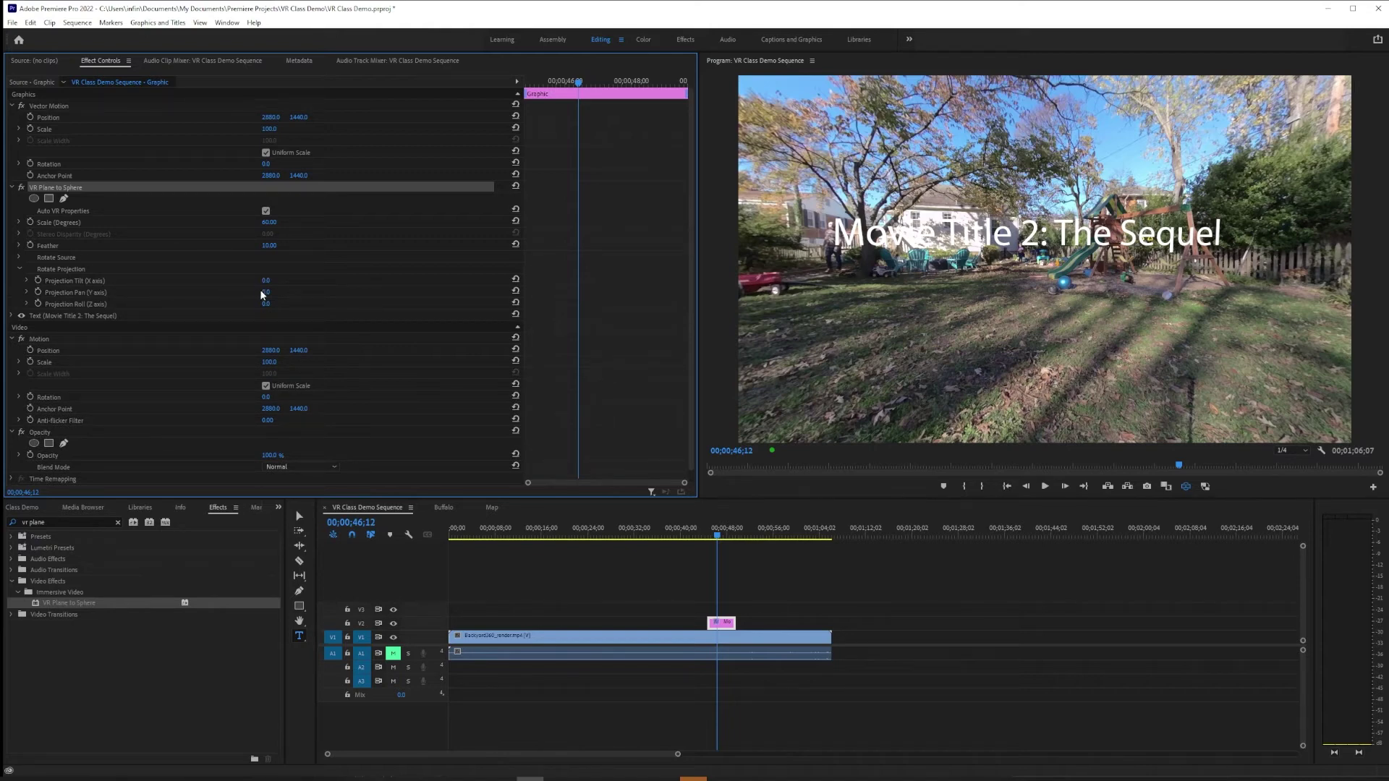
drag(261, 293, 283, 281)
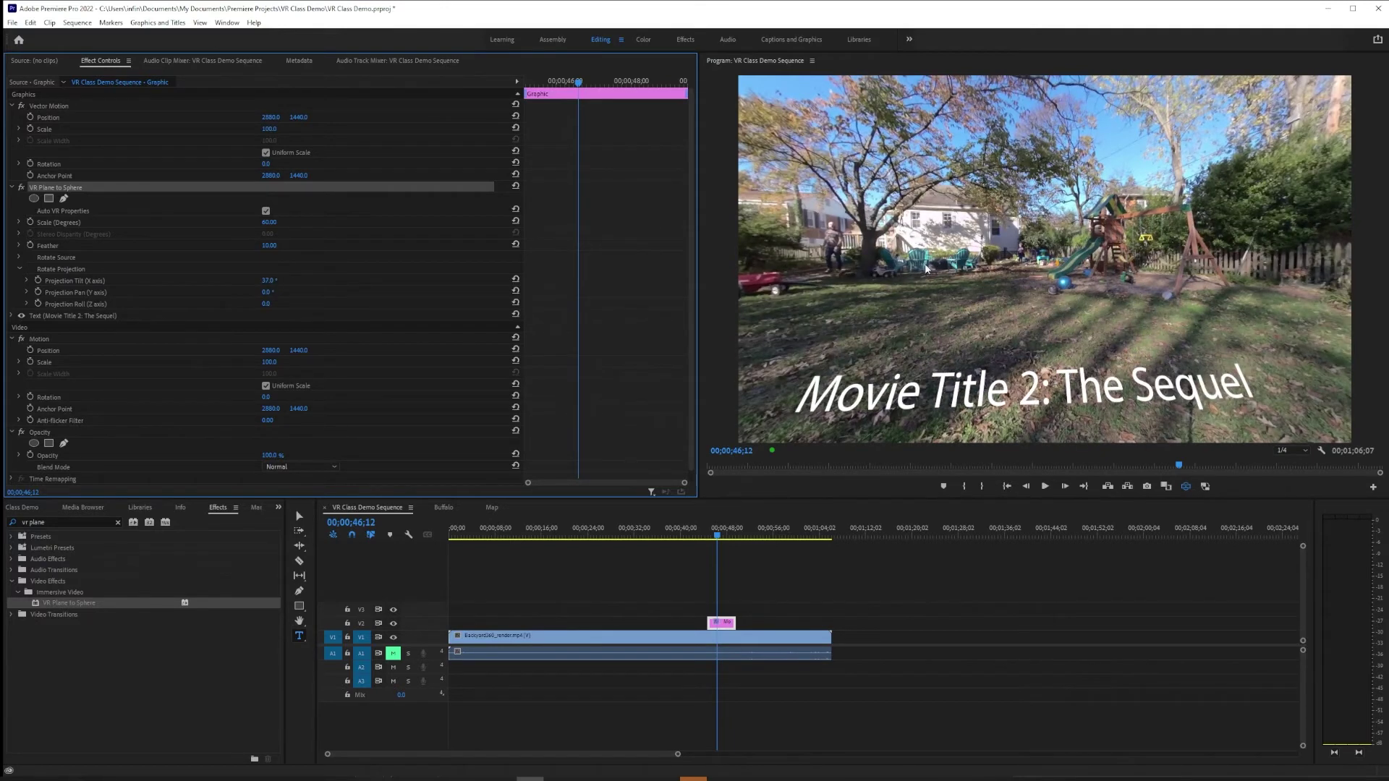
drag(926, 267, 926, 139)
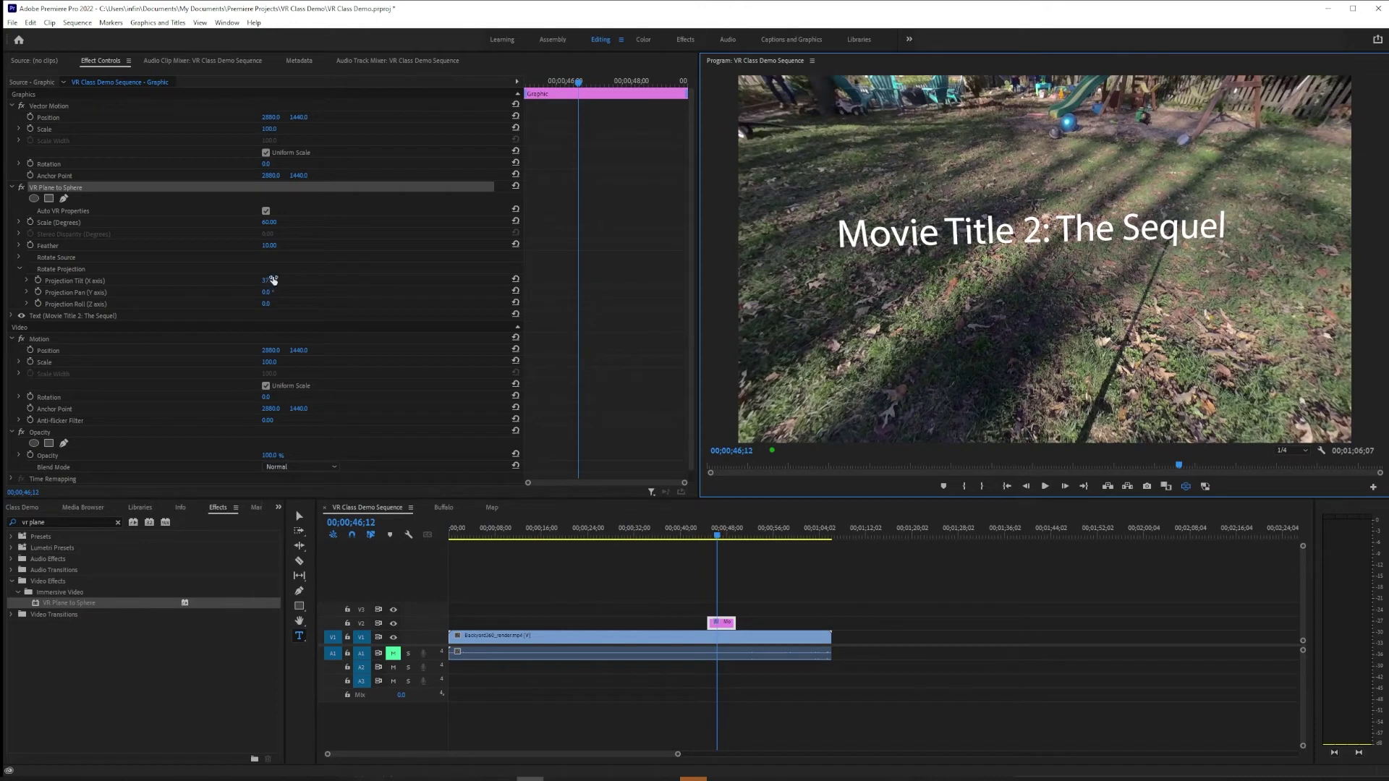
Step: Try a projection tilt of 100° to place the title on the ground, and undo both tilt changes
click(268, 281)
text(130)
key(Return)
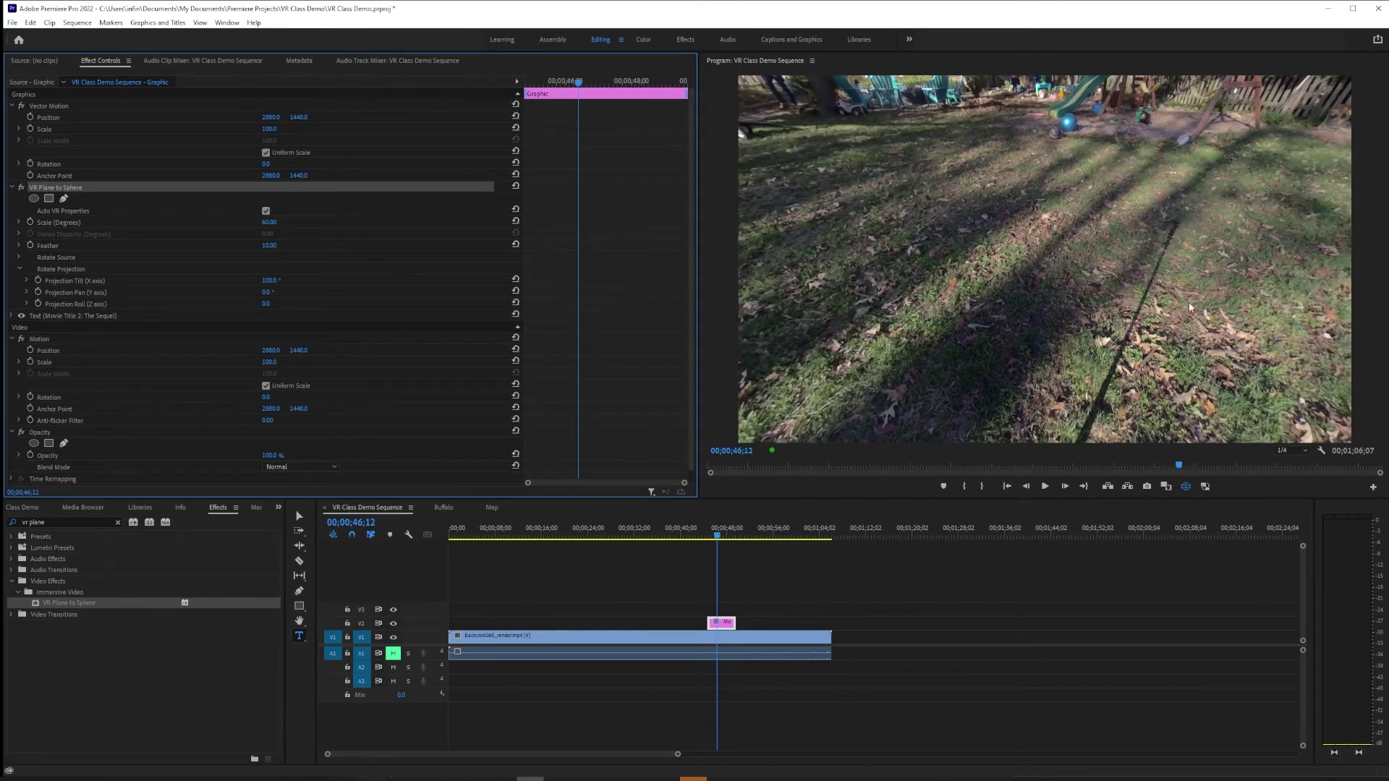
drag(1192, 307, 929, 227)
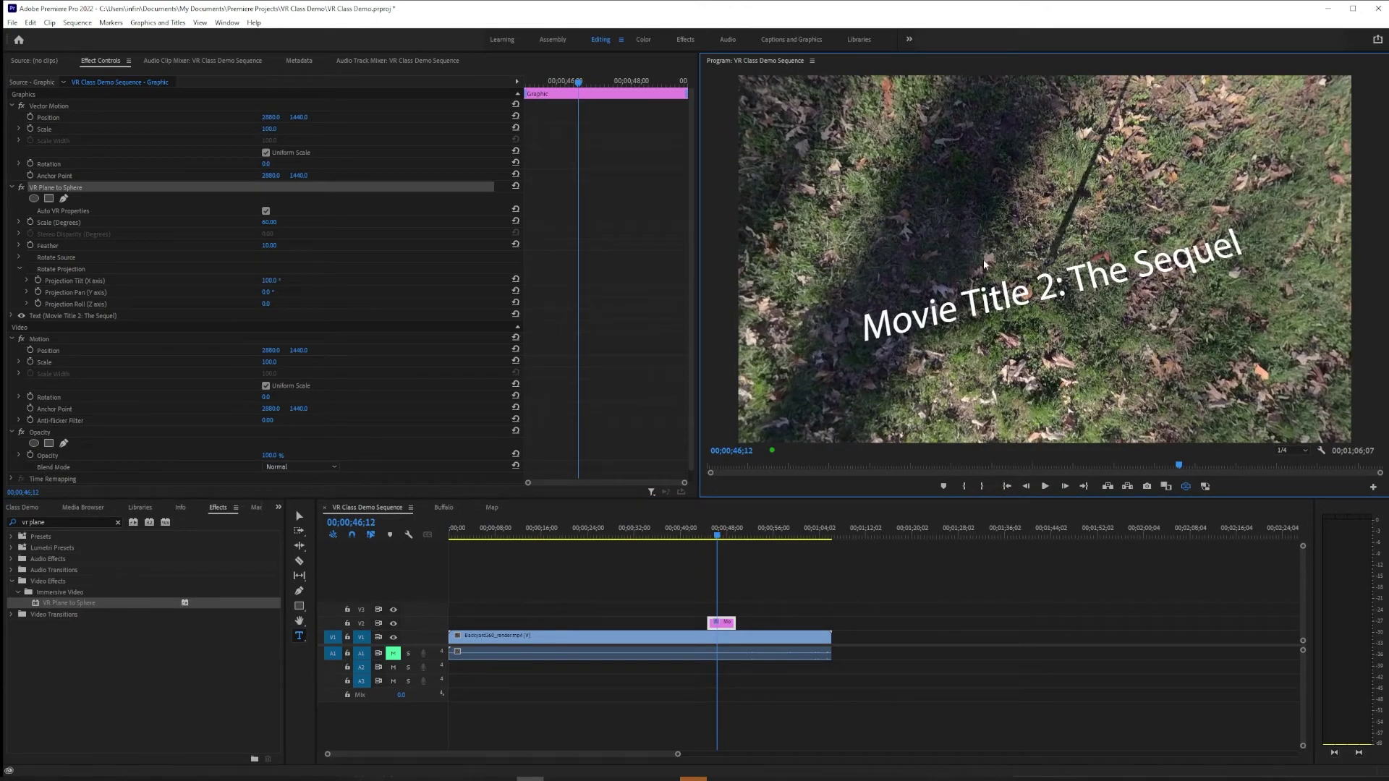
key(ctrl+z)
drag(1120, 204, 1129, 333)
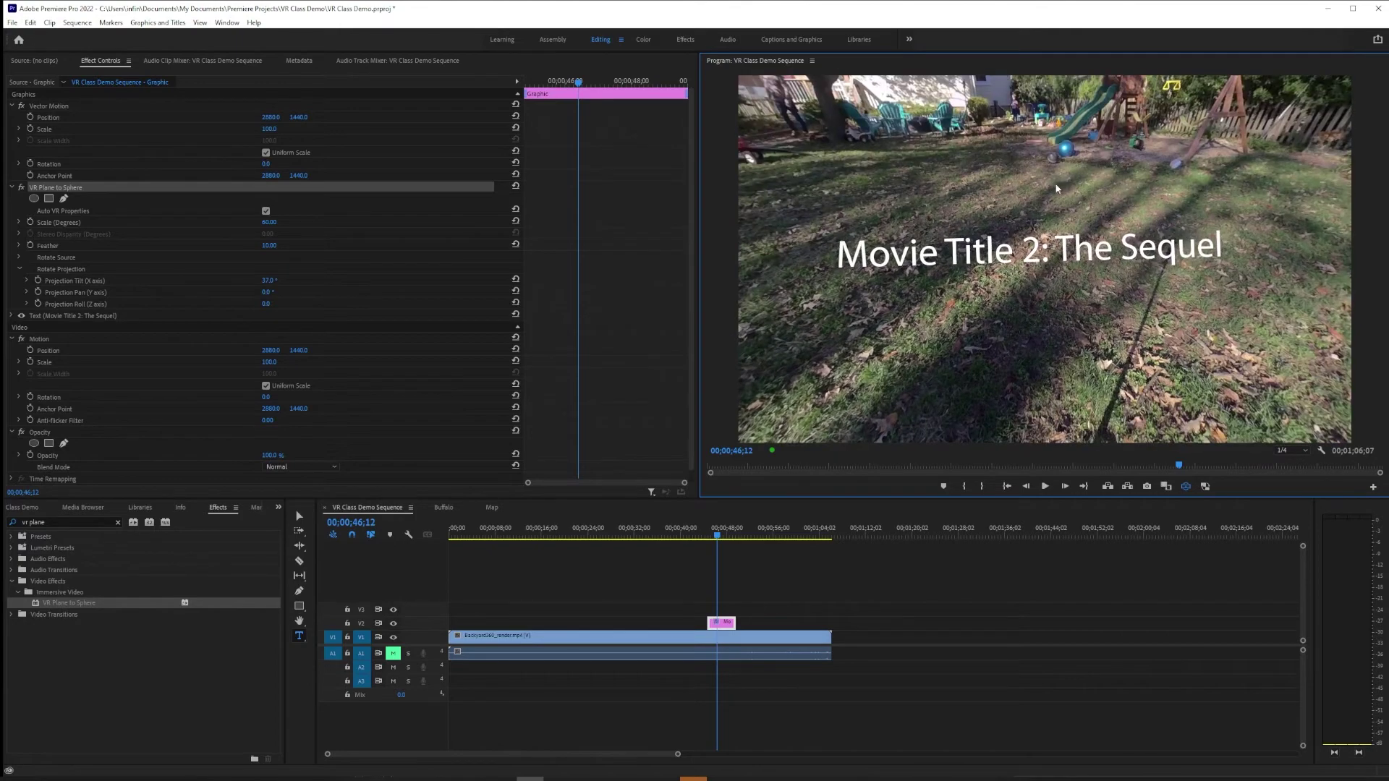
drag(1056, 189, 1098, 295)
key(ctrl+z)
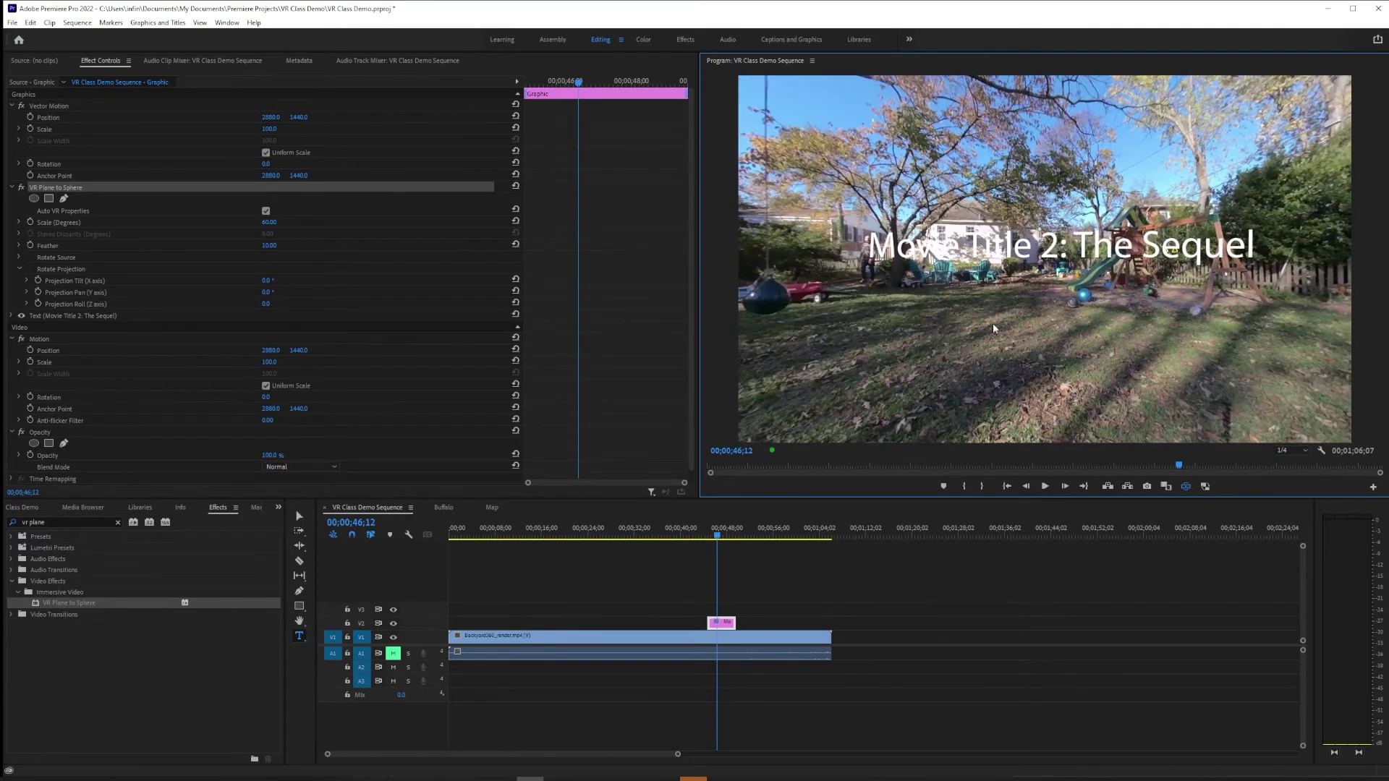
Step: Try changing the title's projection tilt, pan and roll one at a time, undoing each change
drag(266, 280, 247, 279)
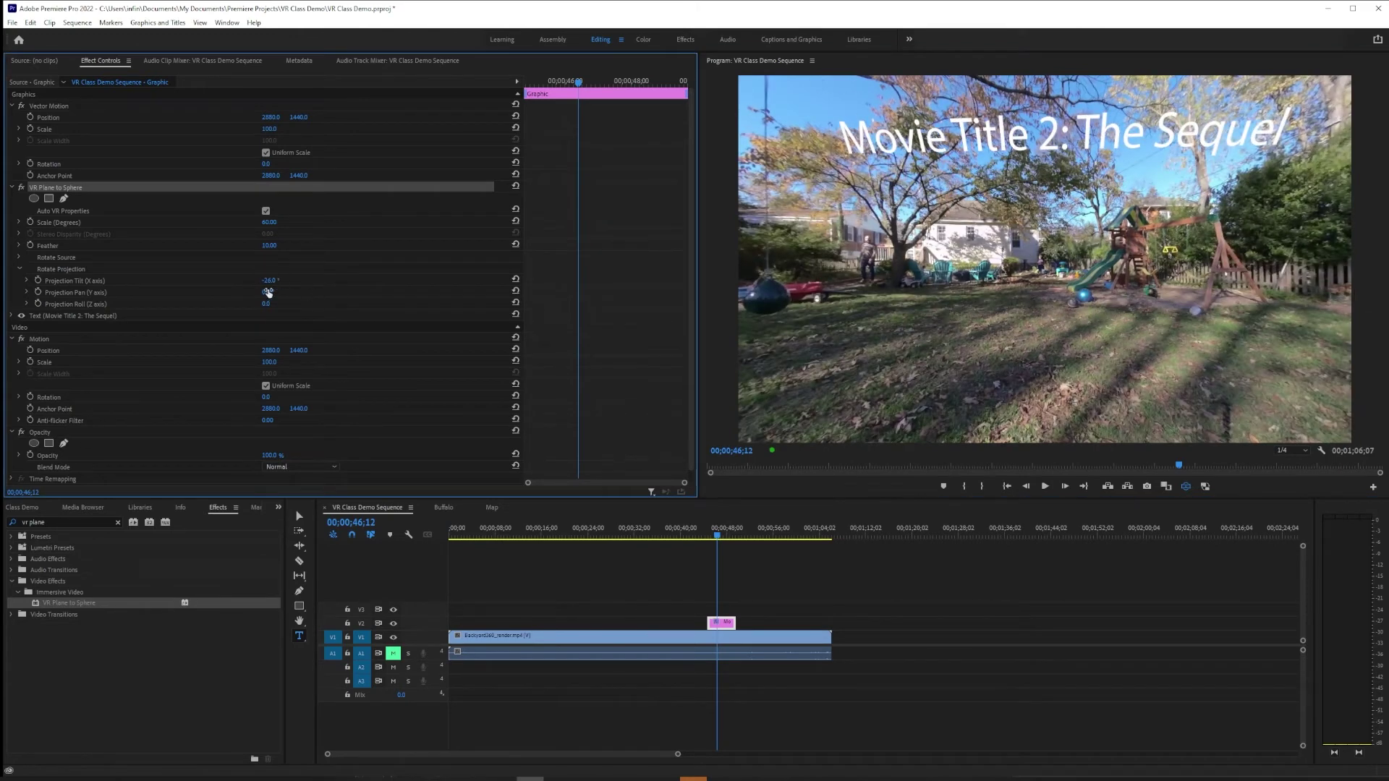
key(ctrl+z)
drag(269, 292, 273, 288)
drag(1161, 210, 728, 208)
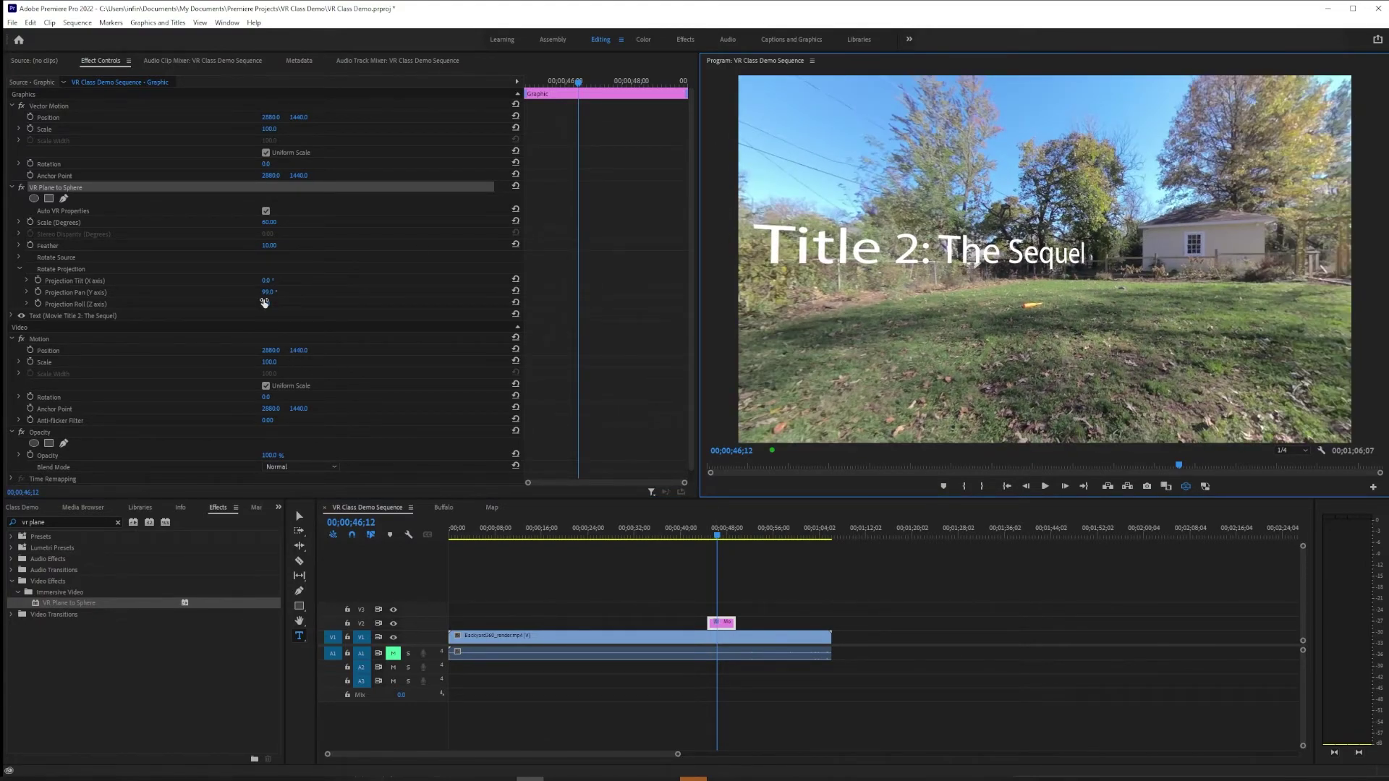
key(ctrl+z)
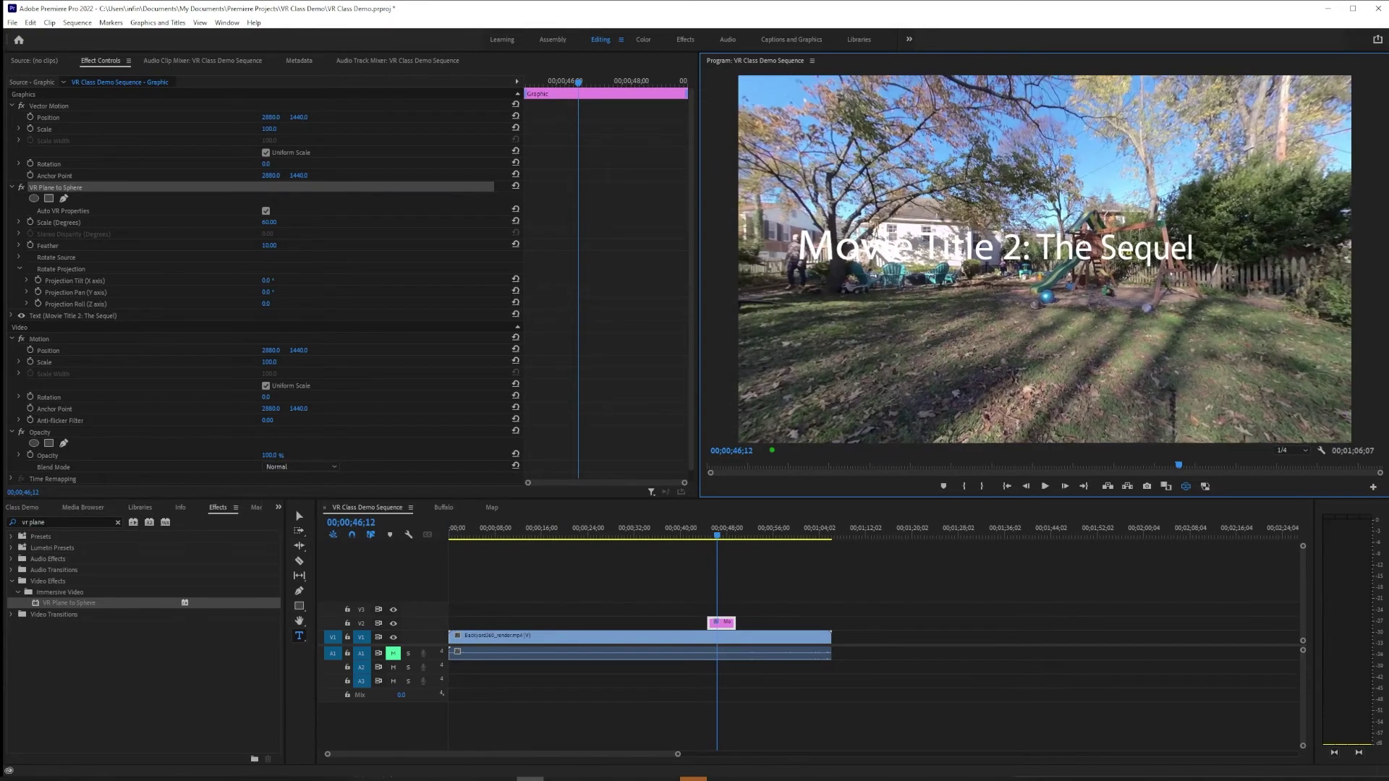
drag(266, 304, 291, 292)
key(ctrl+z)
Step: Try combining a projection tilt with a 35° pan and a -18° roll on the title, and undo all three
drag(1150, 370, 1020, 370)
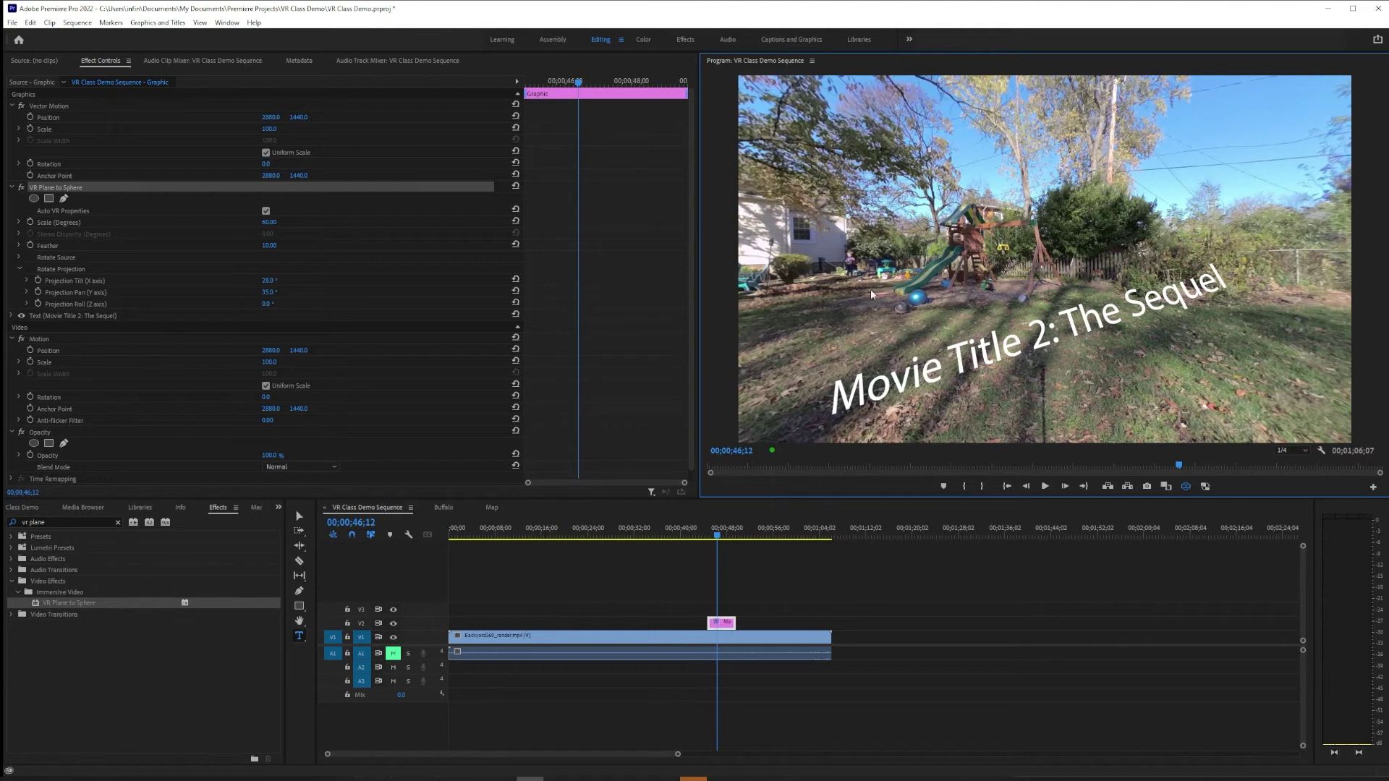
drag(267, 304, 254, 304)
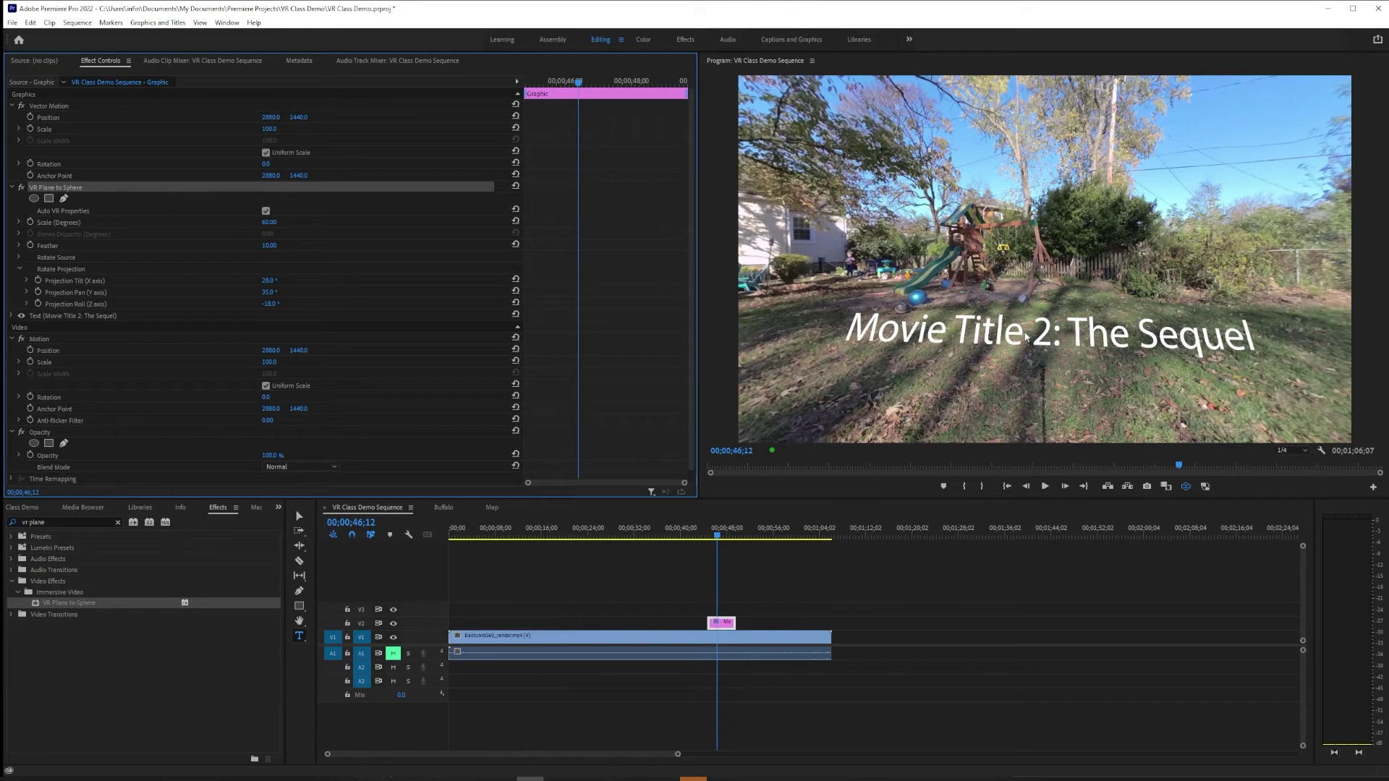
key(ctrl+z)
key(ctrl+z)
key(ctrl+z)
drag(906, 210, 1069, 211)
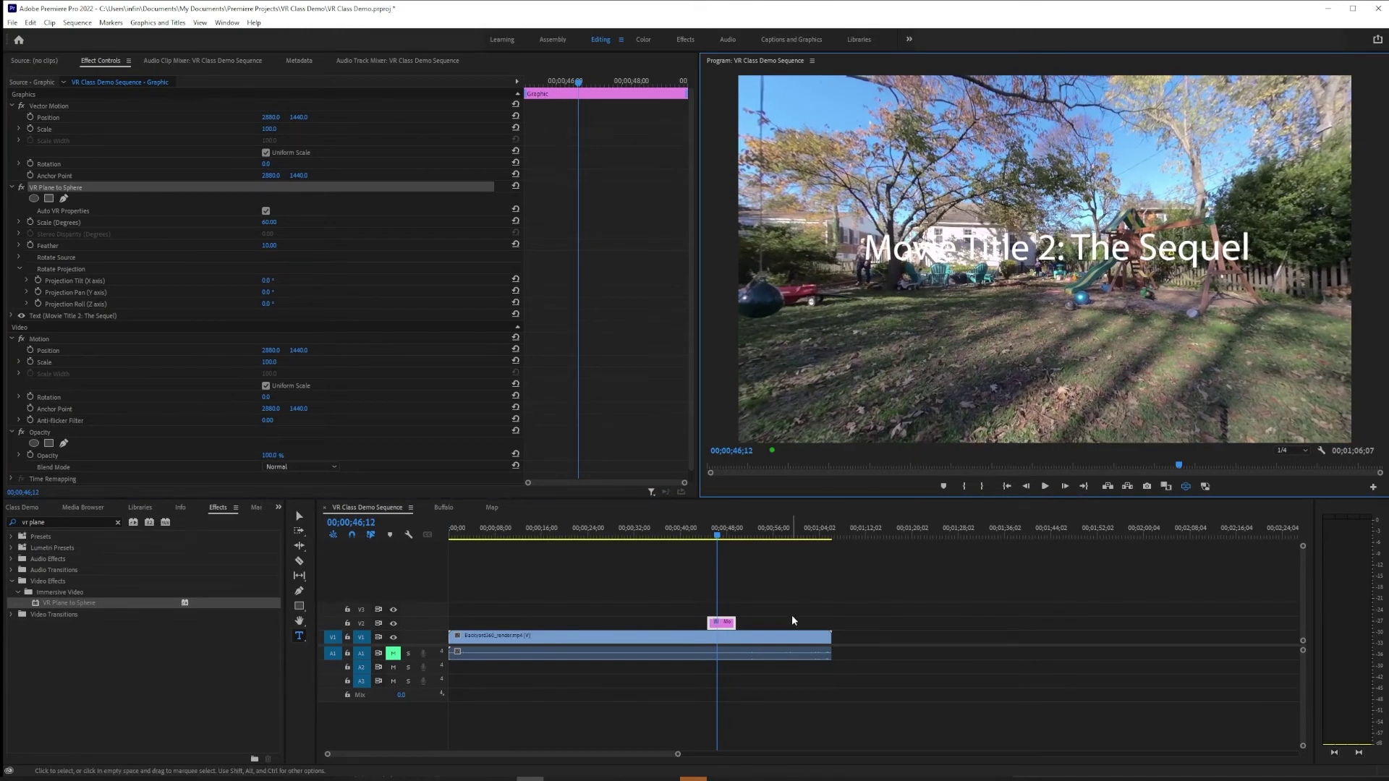
Step: Look around the 360 scene to check how the title sits in the VR view
click(746, 604)
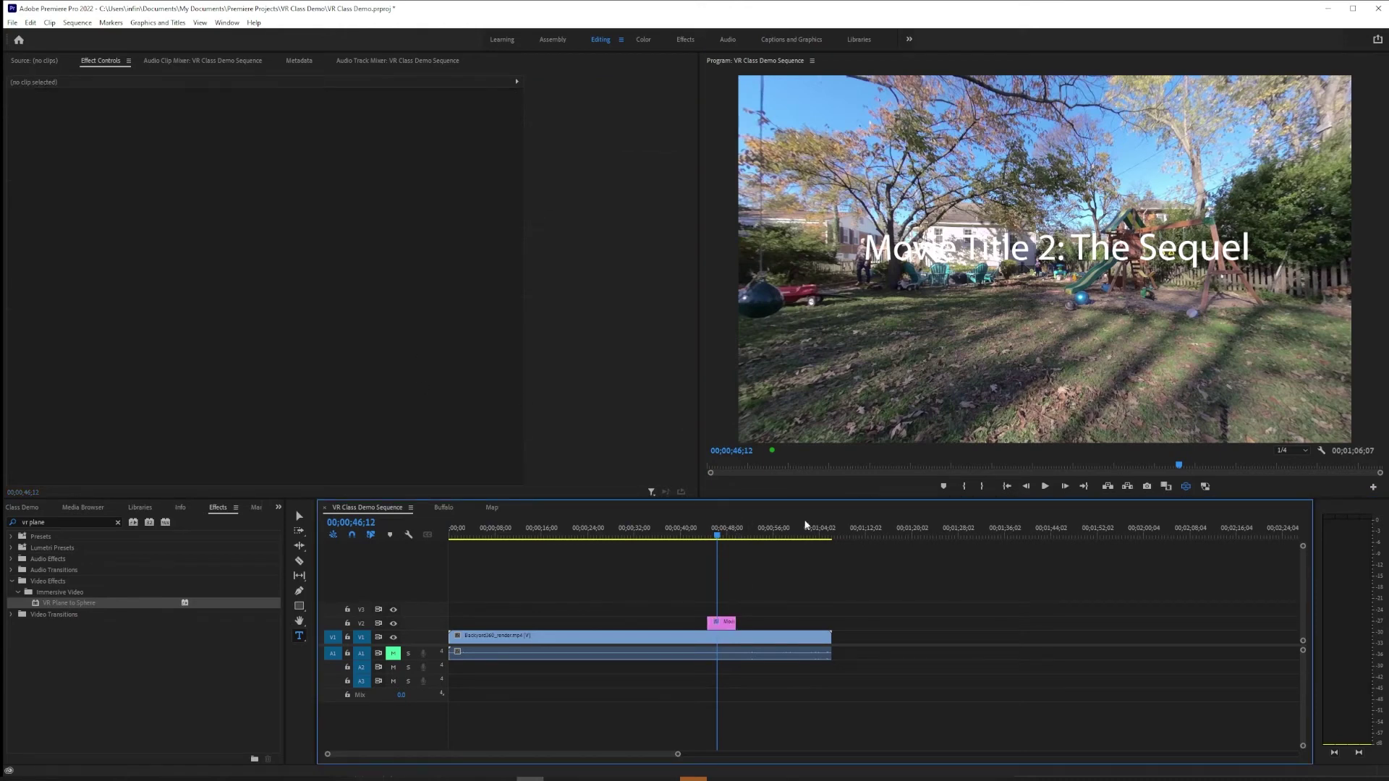
click(729, 621)
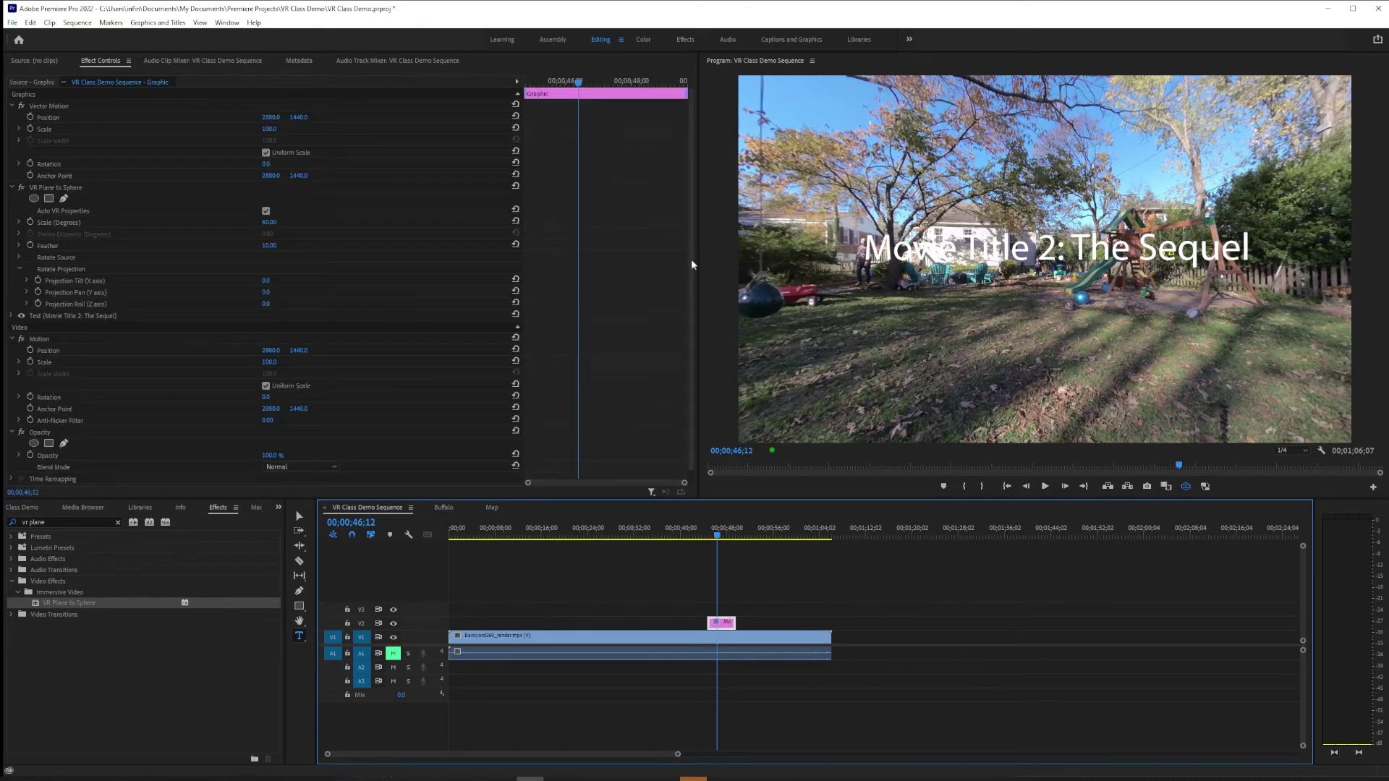
mouse_move(977, 304)
mouse_down()
mouse_move(924, 307)
mouse_move(972, 307)
mouse_up()
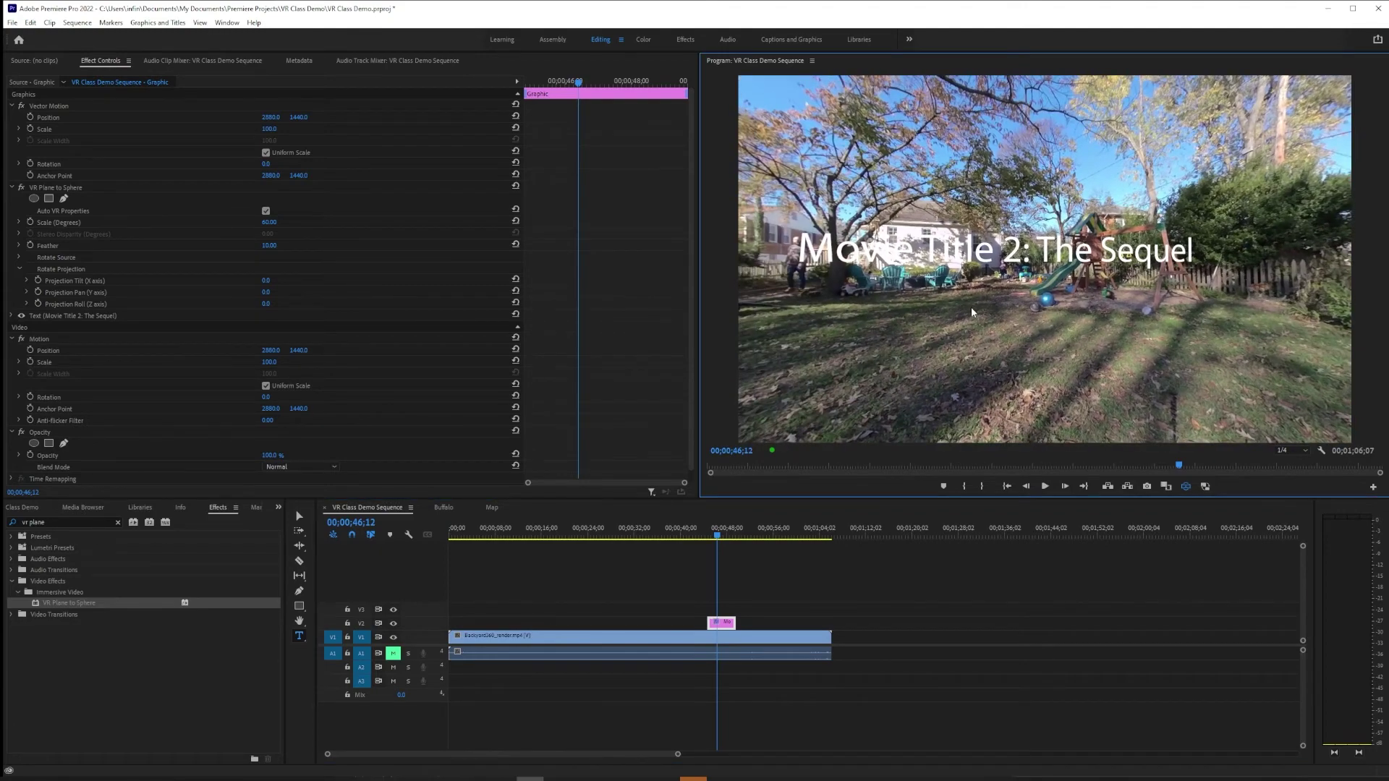
drag(846, 304, 906, 300)
drag(822, 302, 1388, 300)
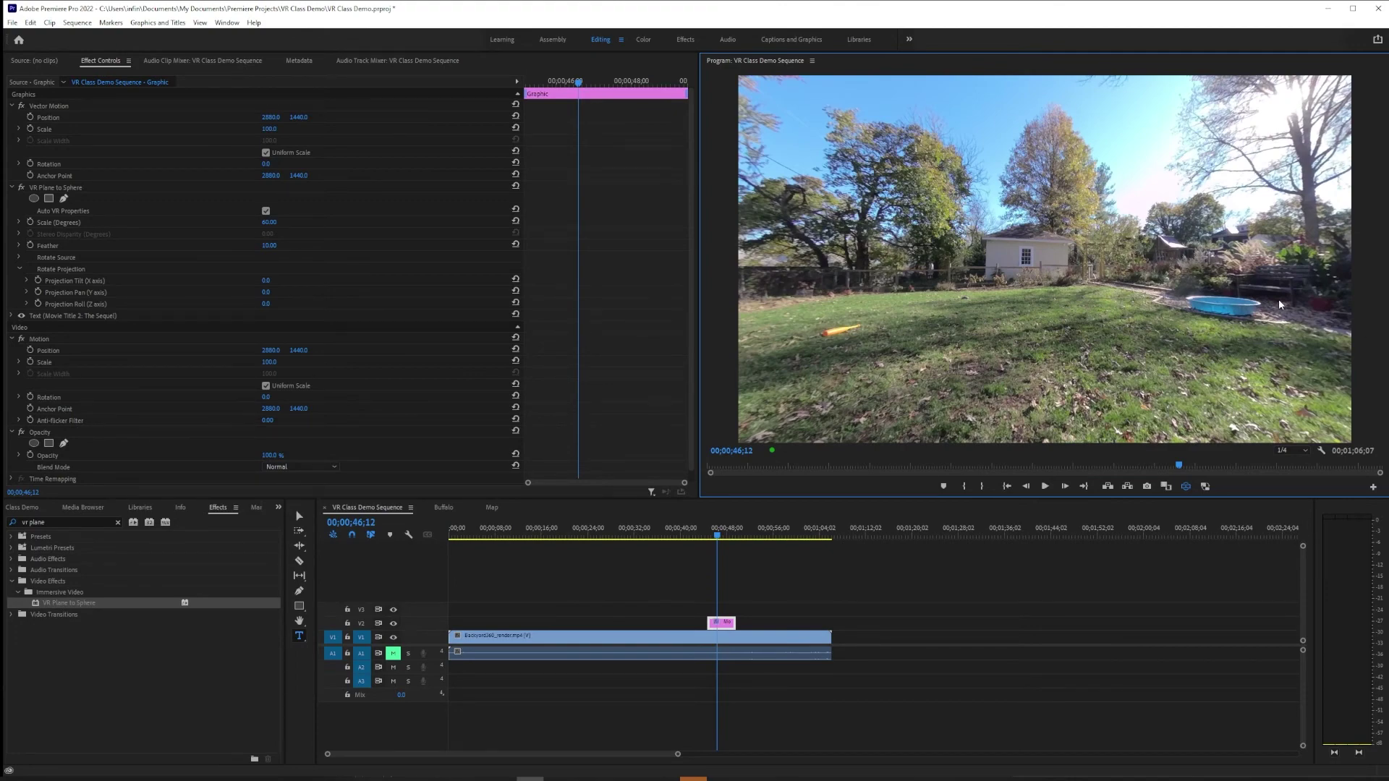
Step: Look toward the opposite side of the 360 scene and return the view to the title
drag(1278, 301, 651, 316)
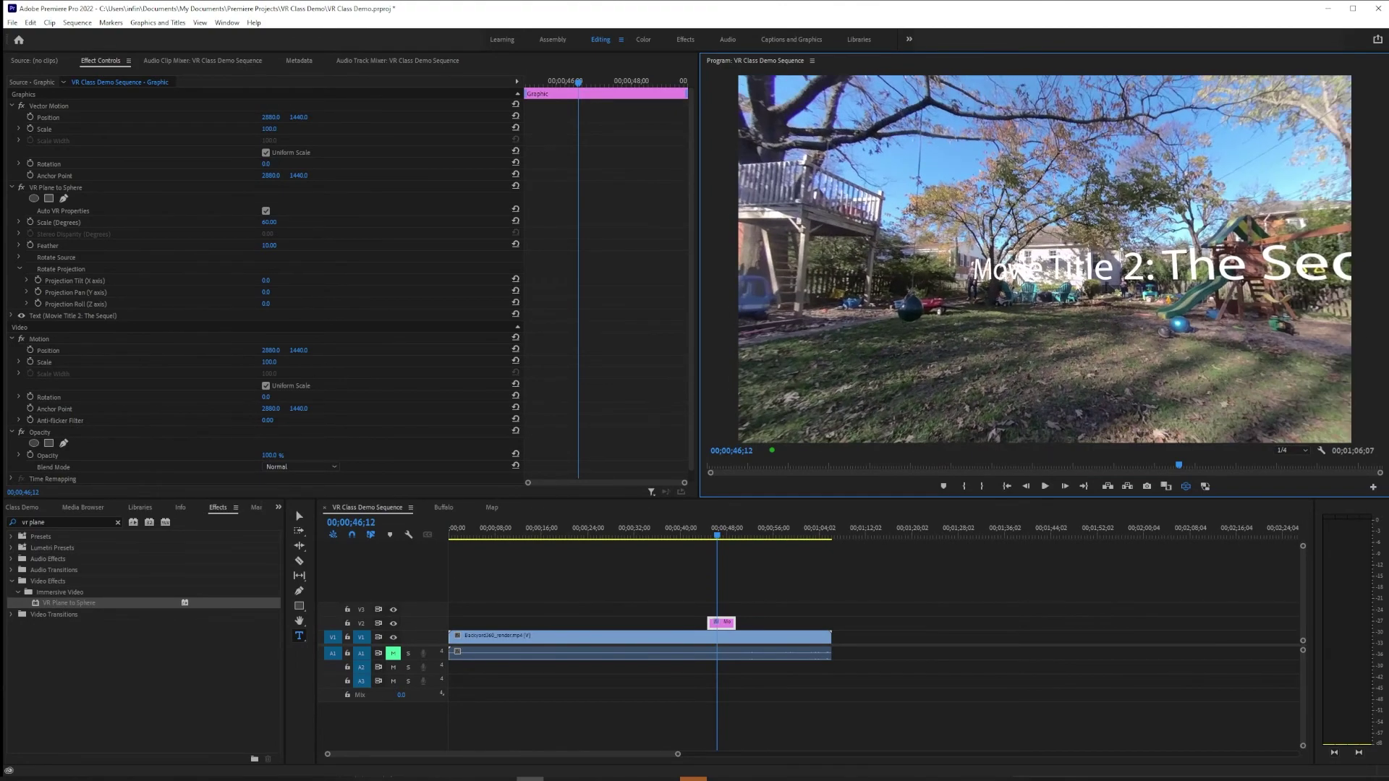
drag(1168, 294, 1084, 293)
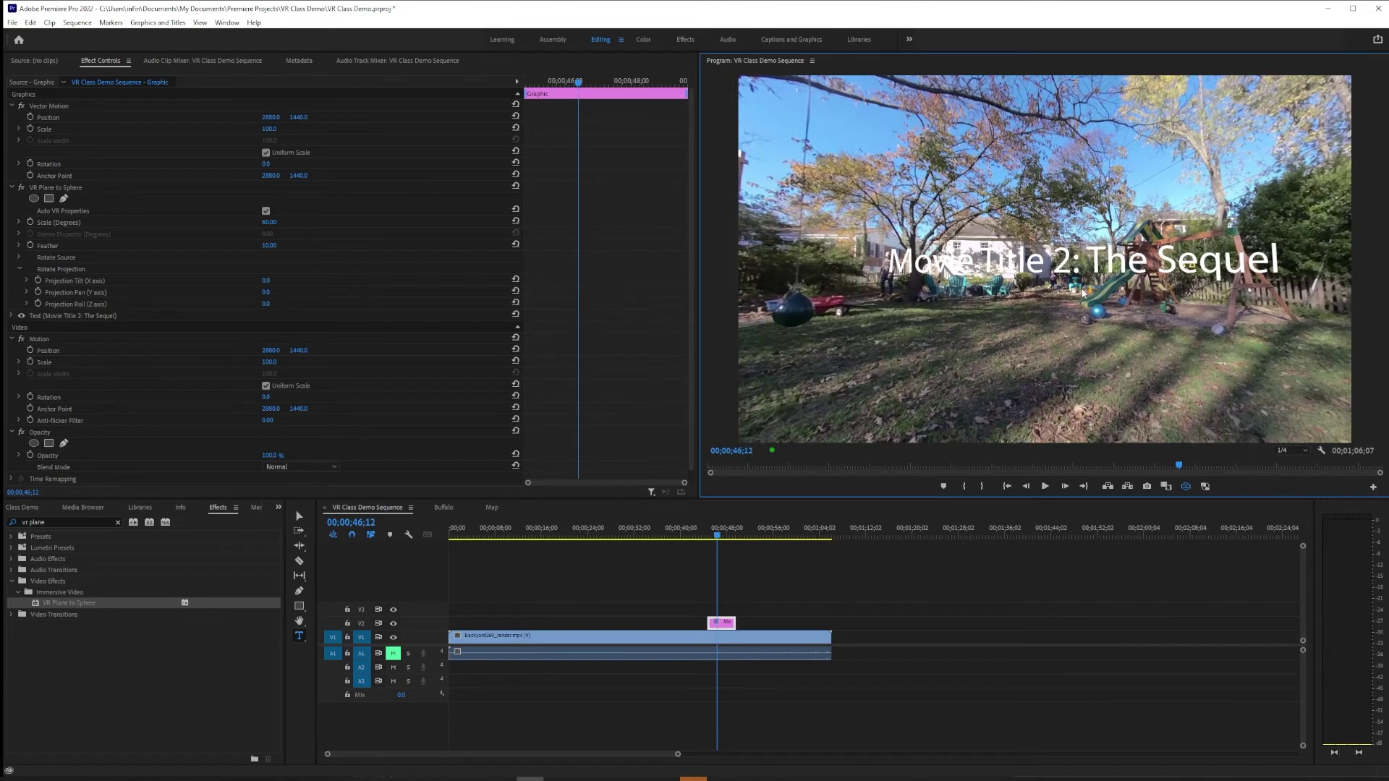
click(266, 292)
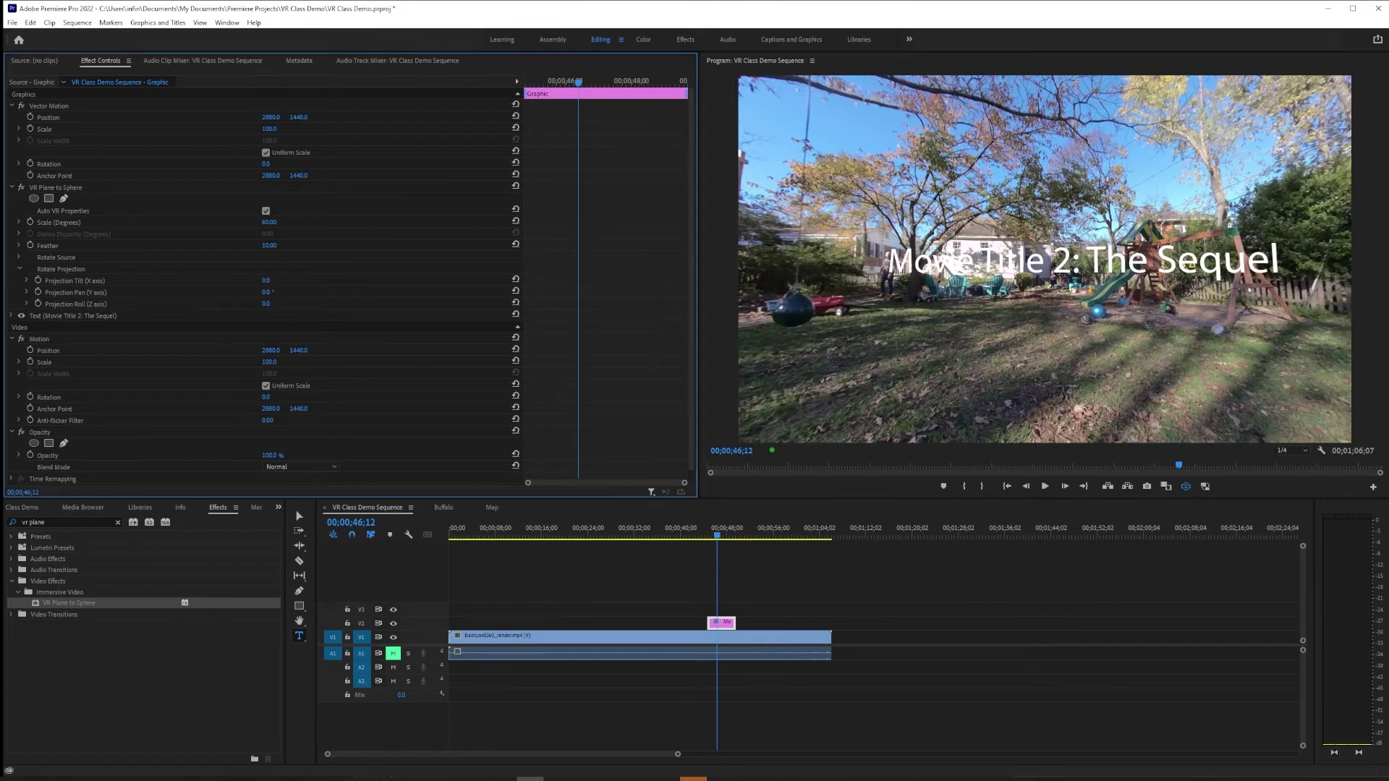
drag(265, 292, 277, 291)
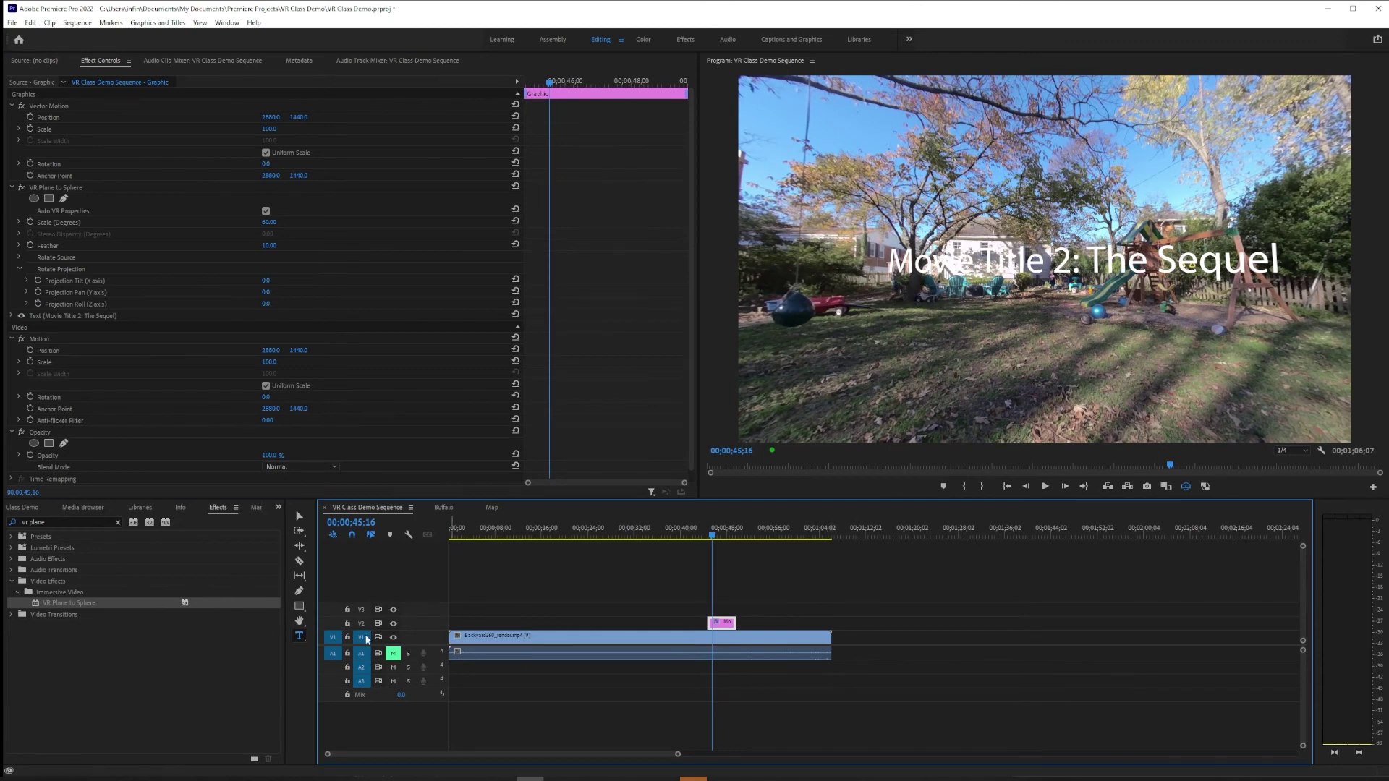
Step: Paste a copy of the title onto track V3, align it directly above the original on V2, and move the playhead over both clips
click(362, 610)
key(ctrl+v)
drag(727, 608, 722, 609)
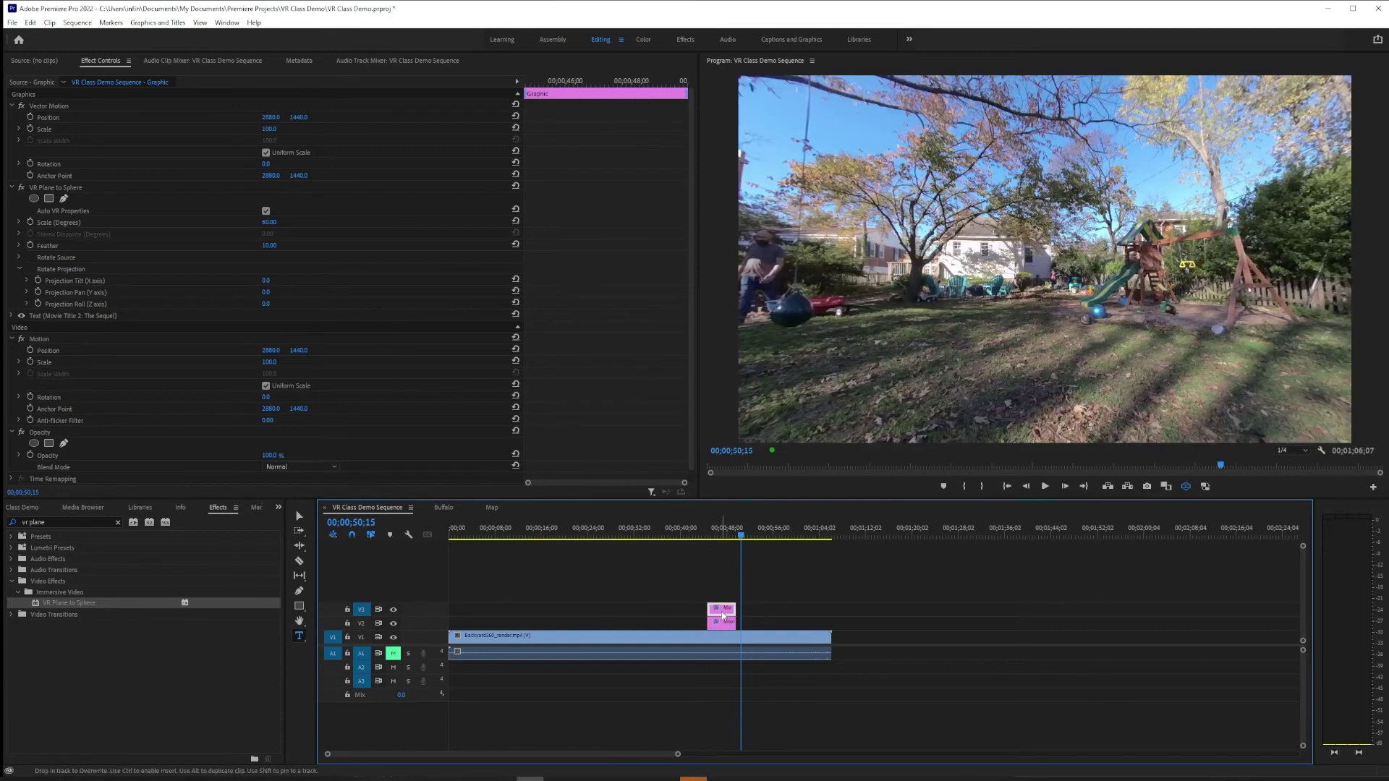
click(720, 534)
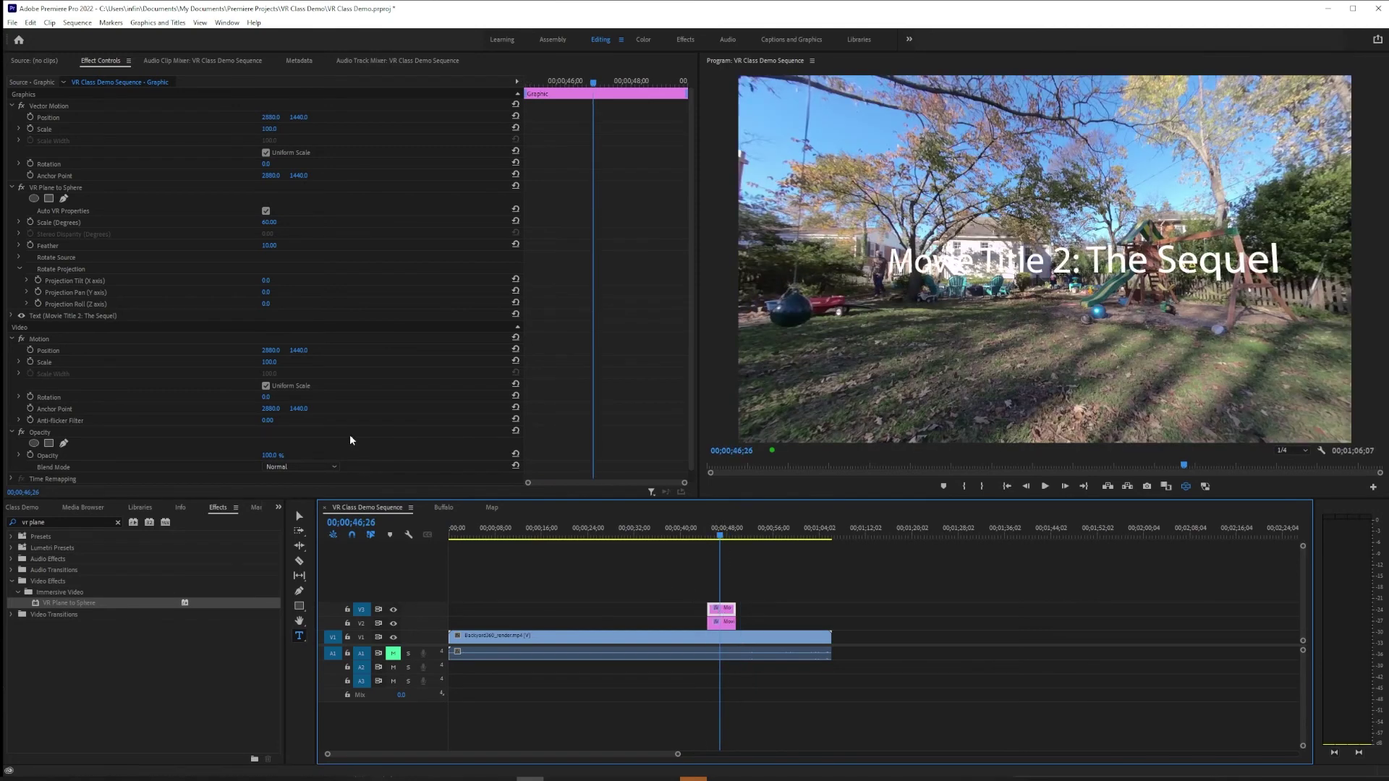
click(274, 280)
text(180)
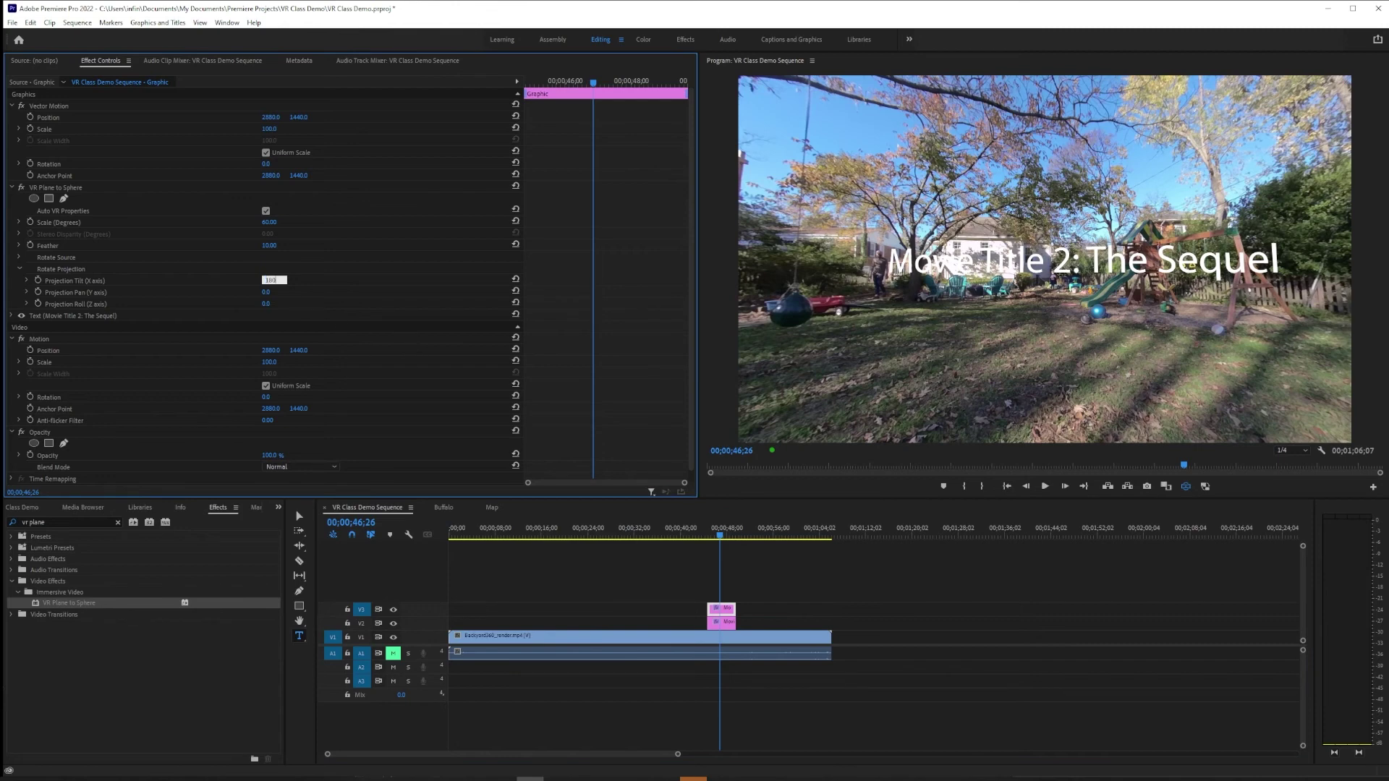
key(Return)
Step: Set the Projection Pan (Y axis) of the title copy on V3 to 180° in VR Plane to Sphere
click(274, 291)
text(180)
key(Return)
Step: Look around the 360 scene to check the title placement on both the front and the opposite side
drag(945, 304, 742, 312)
drag(904, 326, 1136, 297)
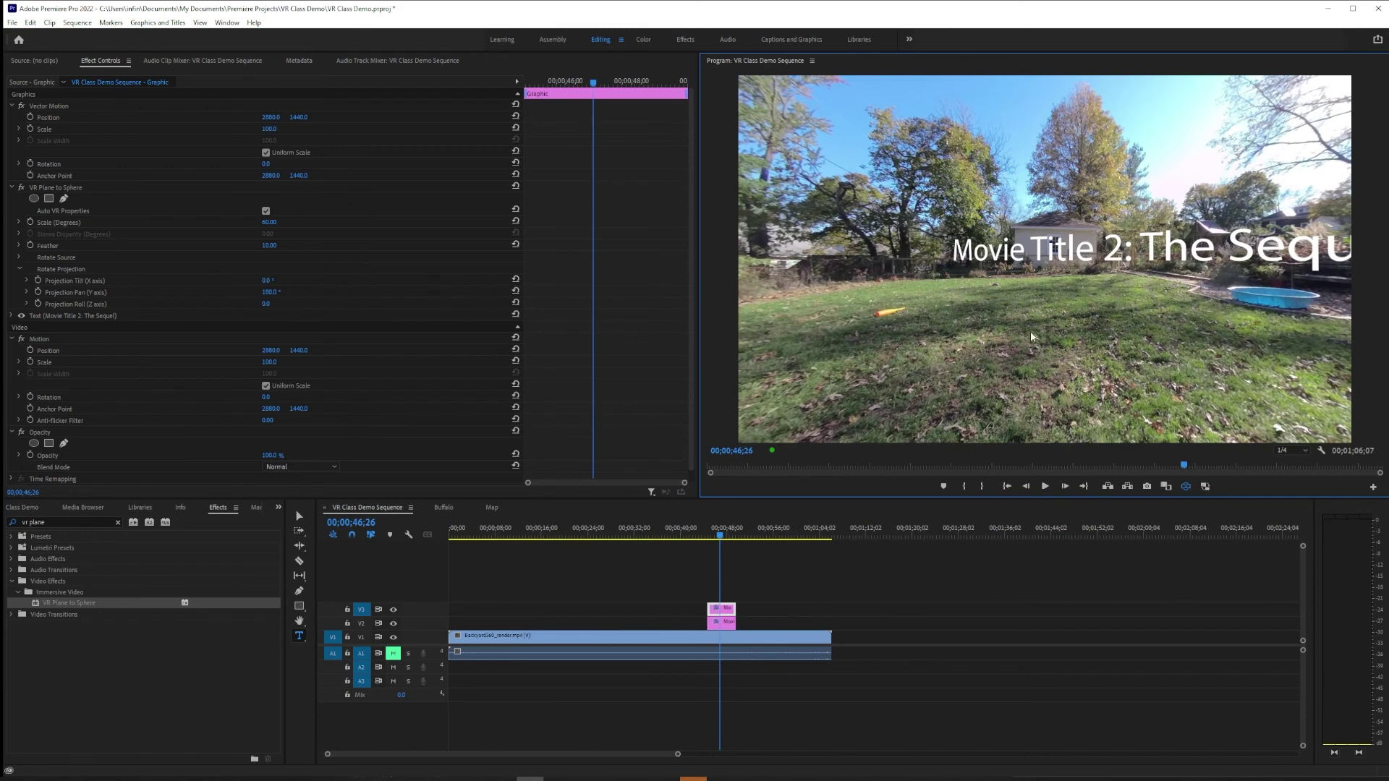
drag(1031, 332, 932, 302)
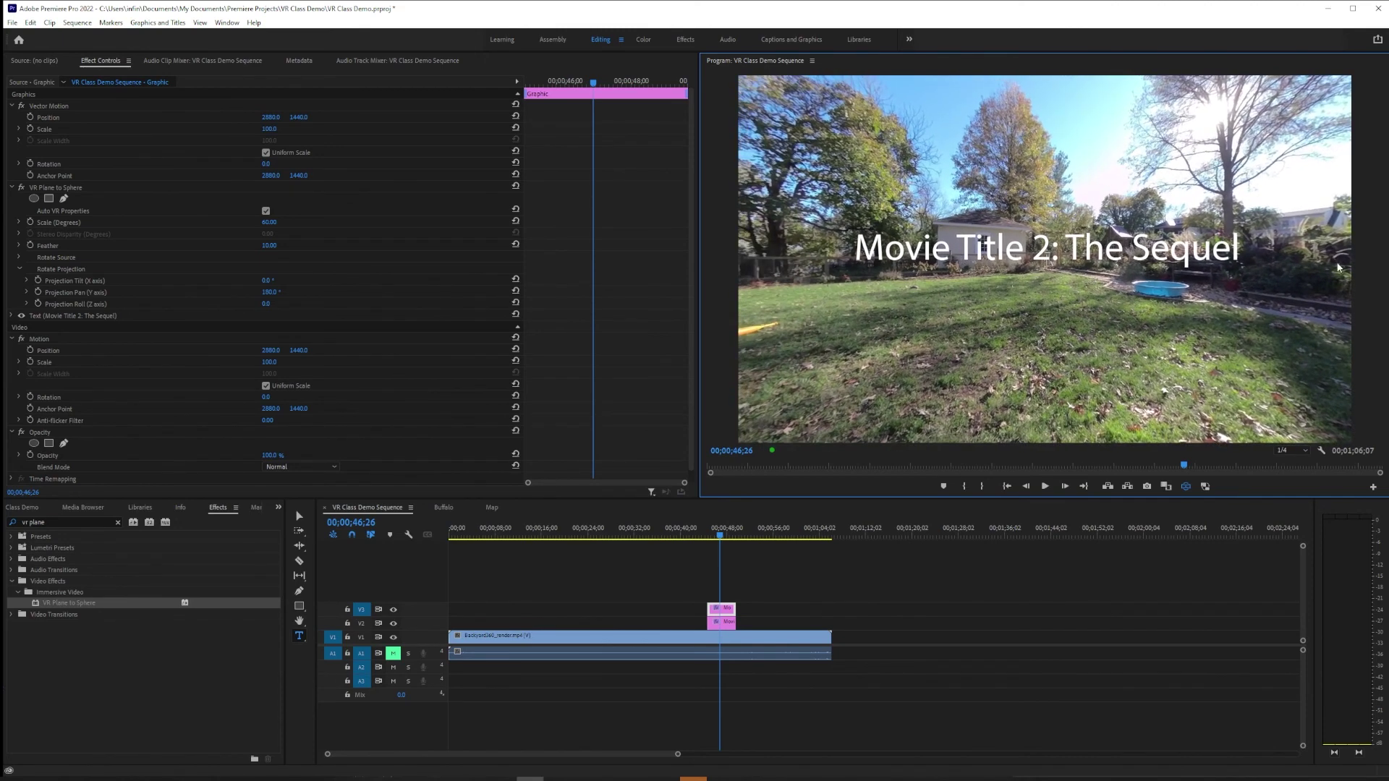
drag(1239, 383, 983, 190)
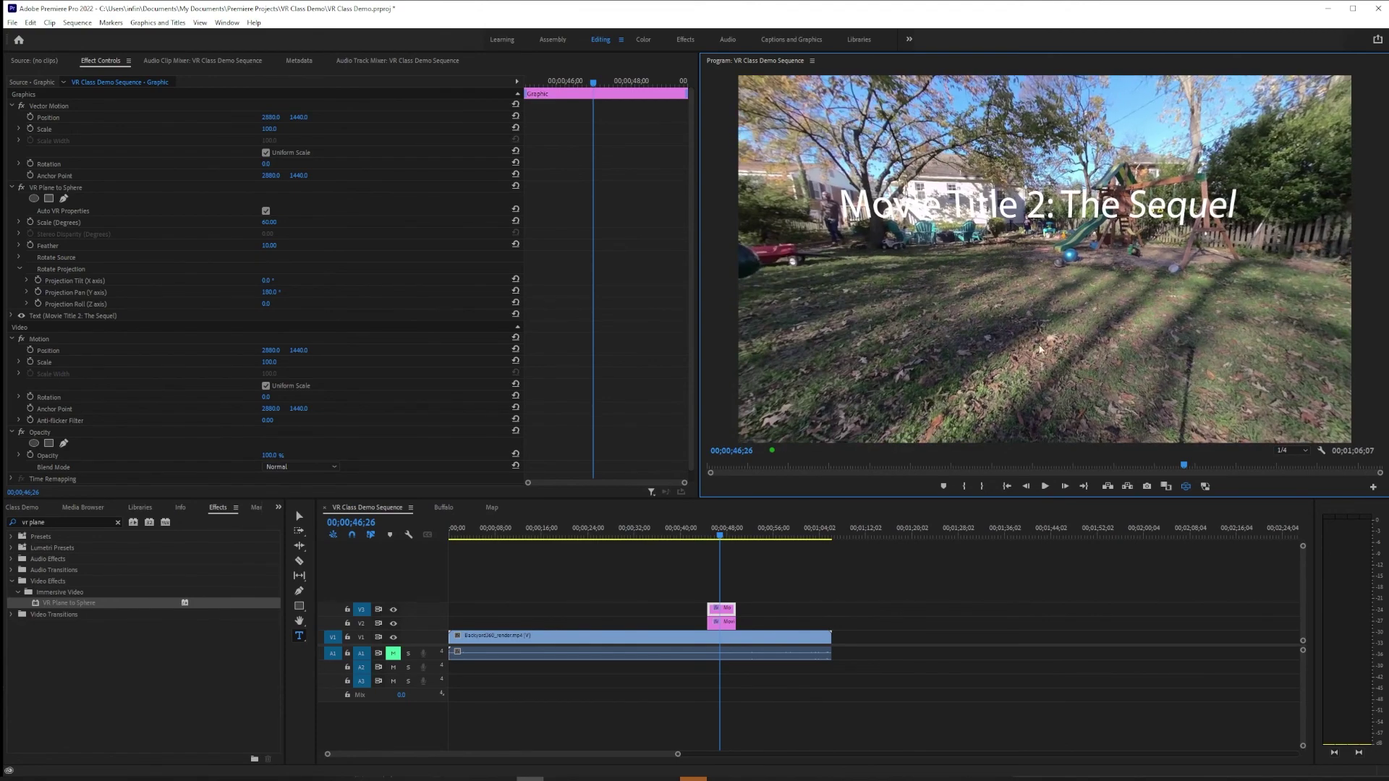
mouse_move(1000, 336)
mouse_down()
mouse_move(950, 346)
mouse_move(994, 347)
mouse_move(1003, 327)
mouse_up()
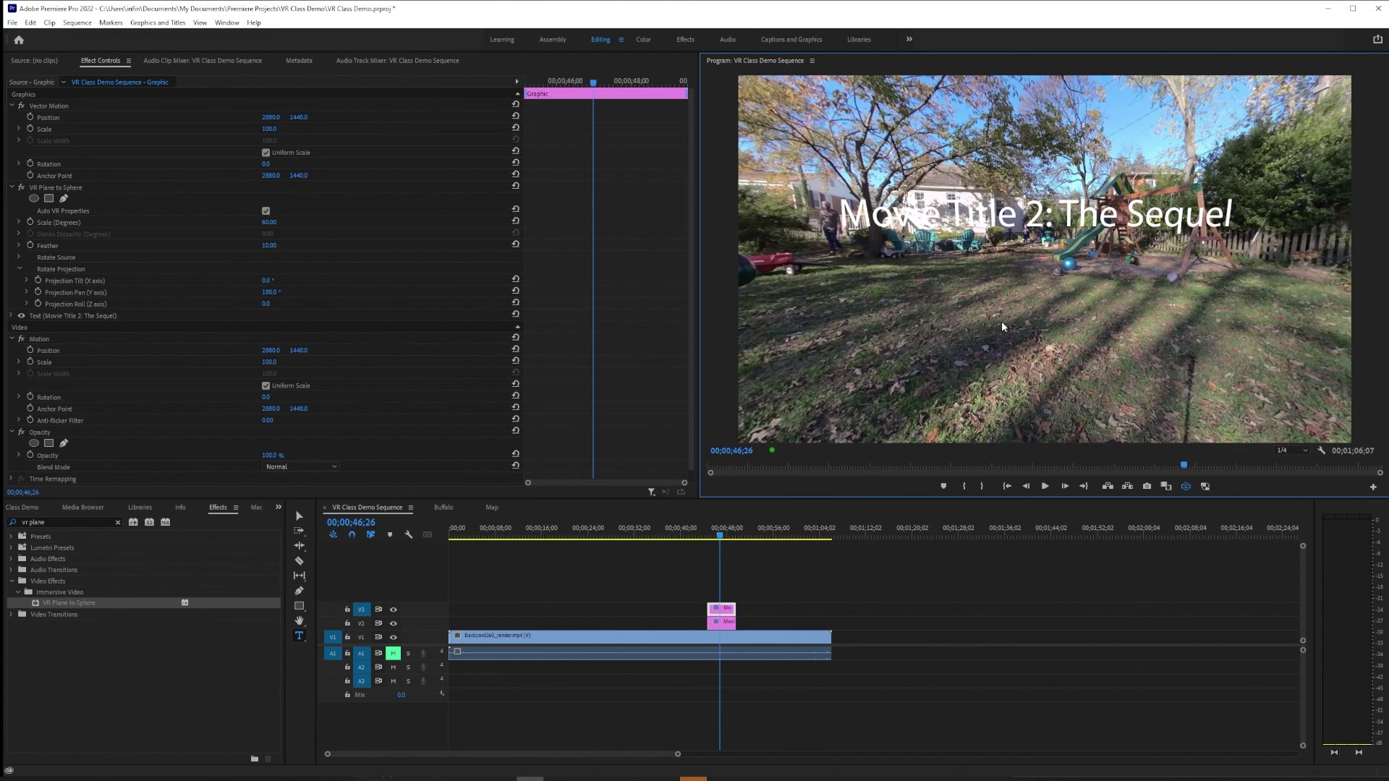